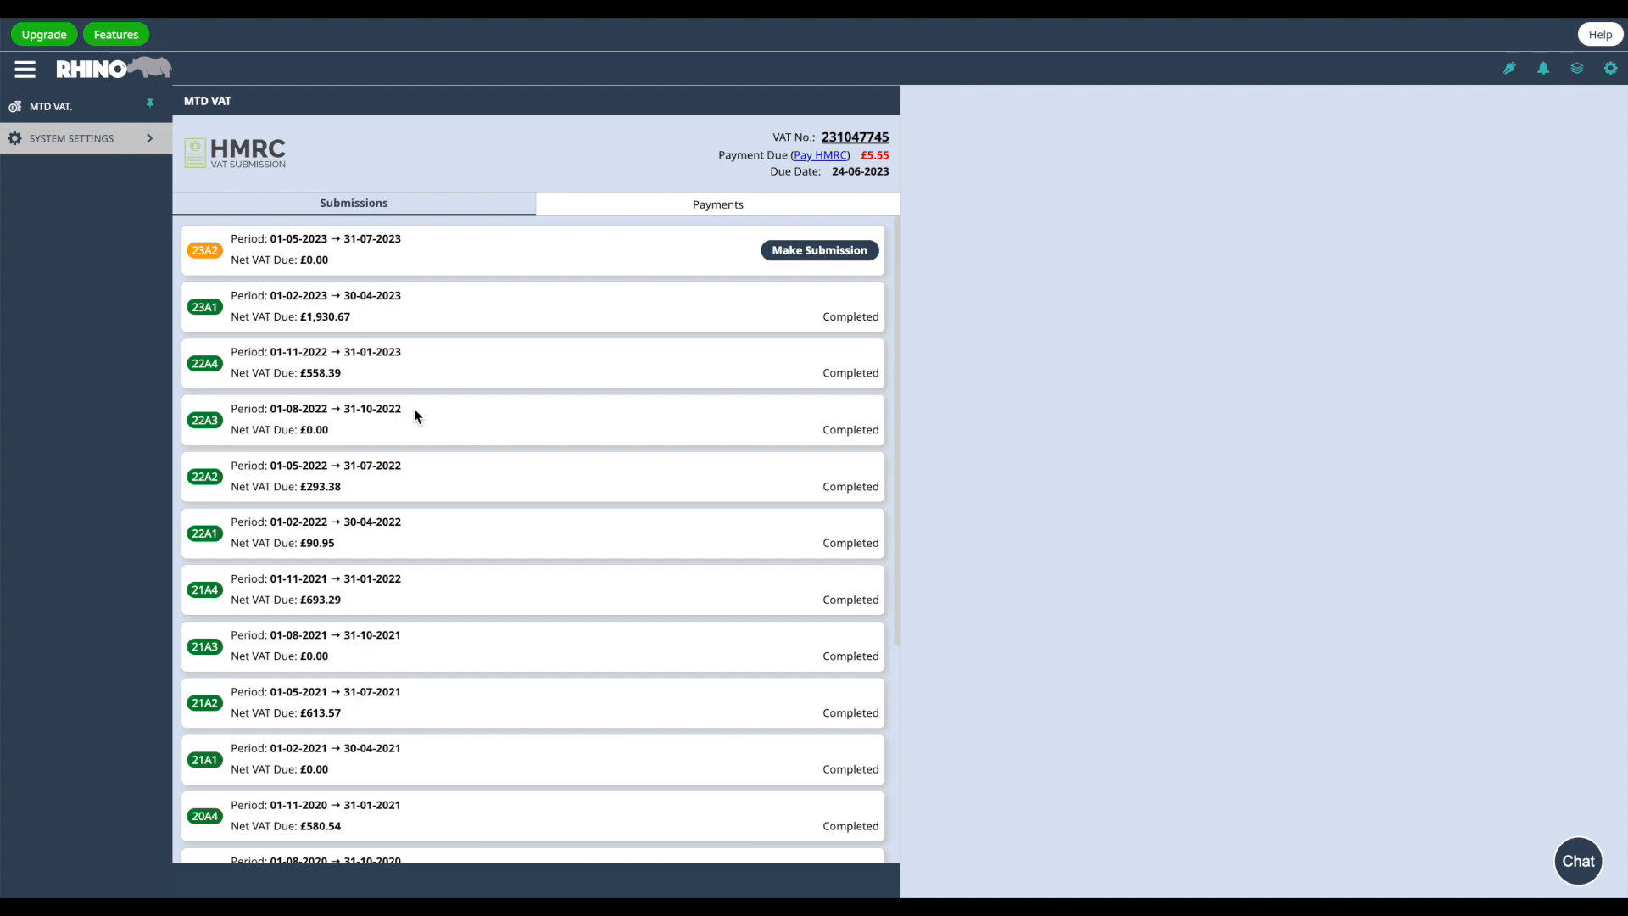
Step: Start the VAT submission for the period 01-05-2023 to 31-07-2023
scroll(414, 409, "down", 3)
scroll(415, 414, "up", 3)
left_click(831, 251)
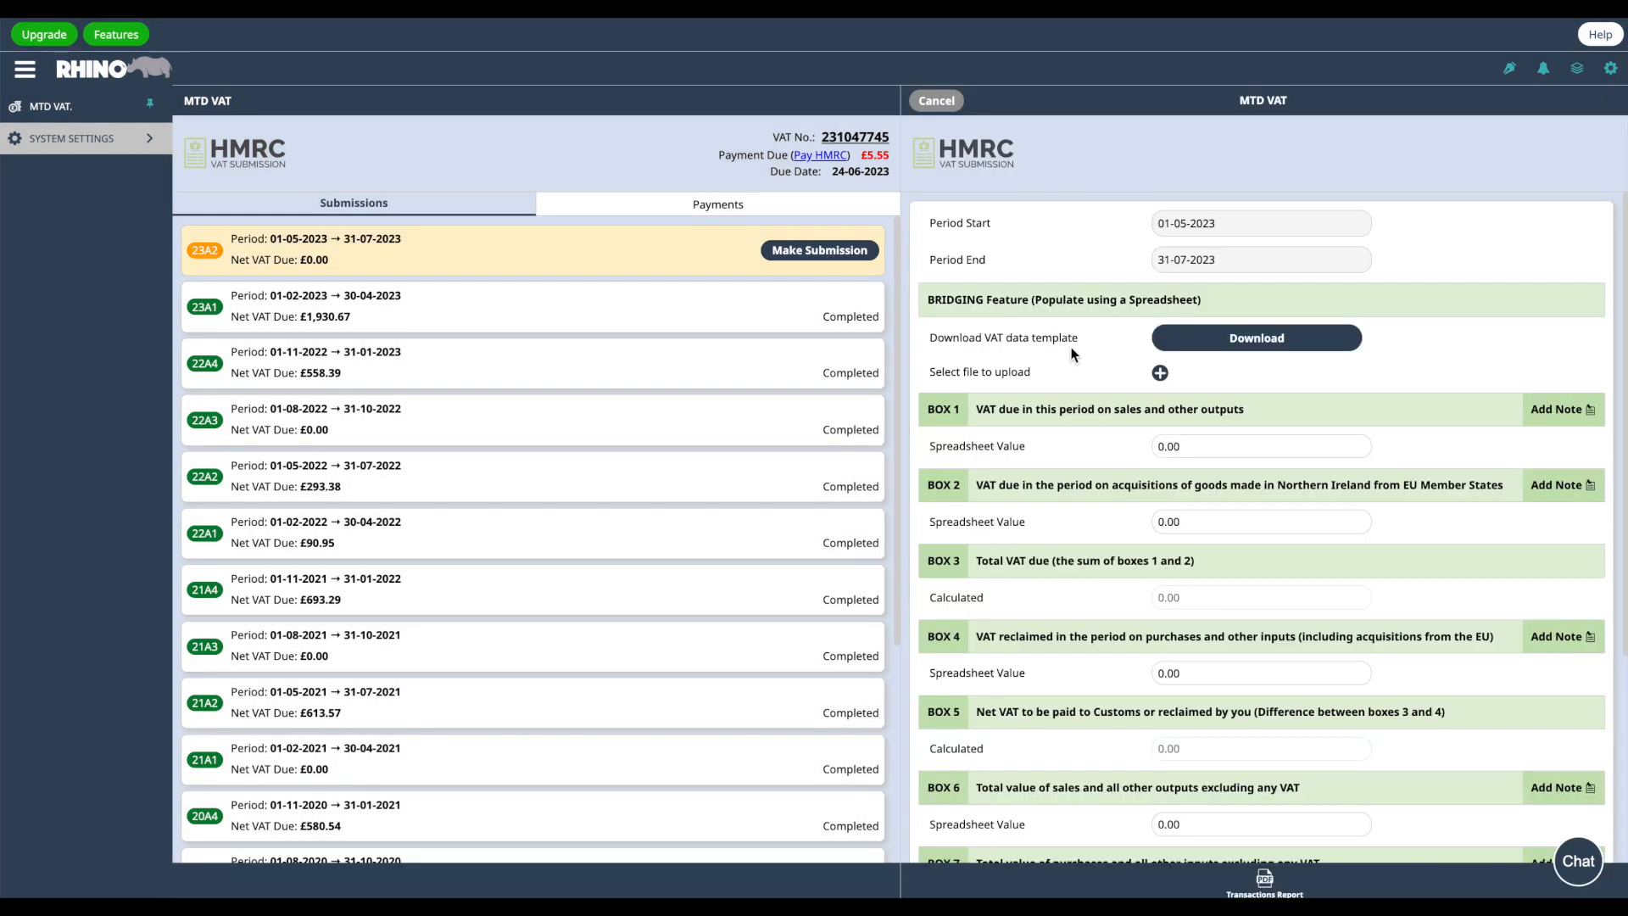
Step: Look through the VAT return form, from the bridging feature and boxes 1 to 9 down to the declaration
scroll(1072, 354, "down", 4)
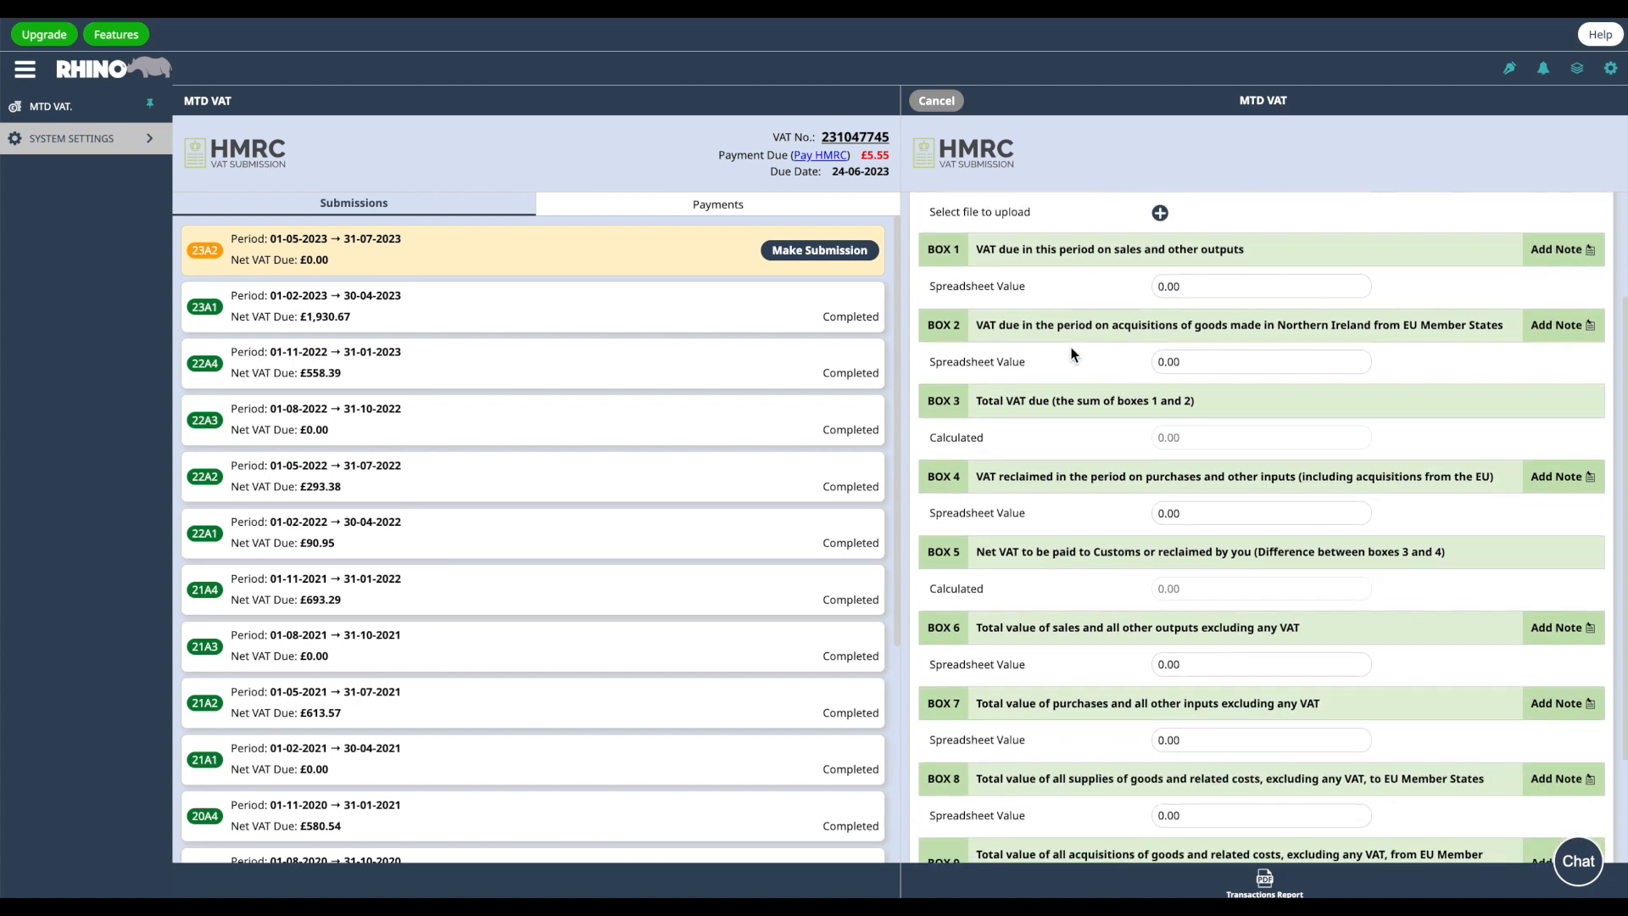
scroll(1071, 355, "up", 4)
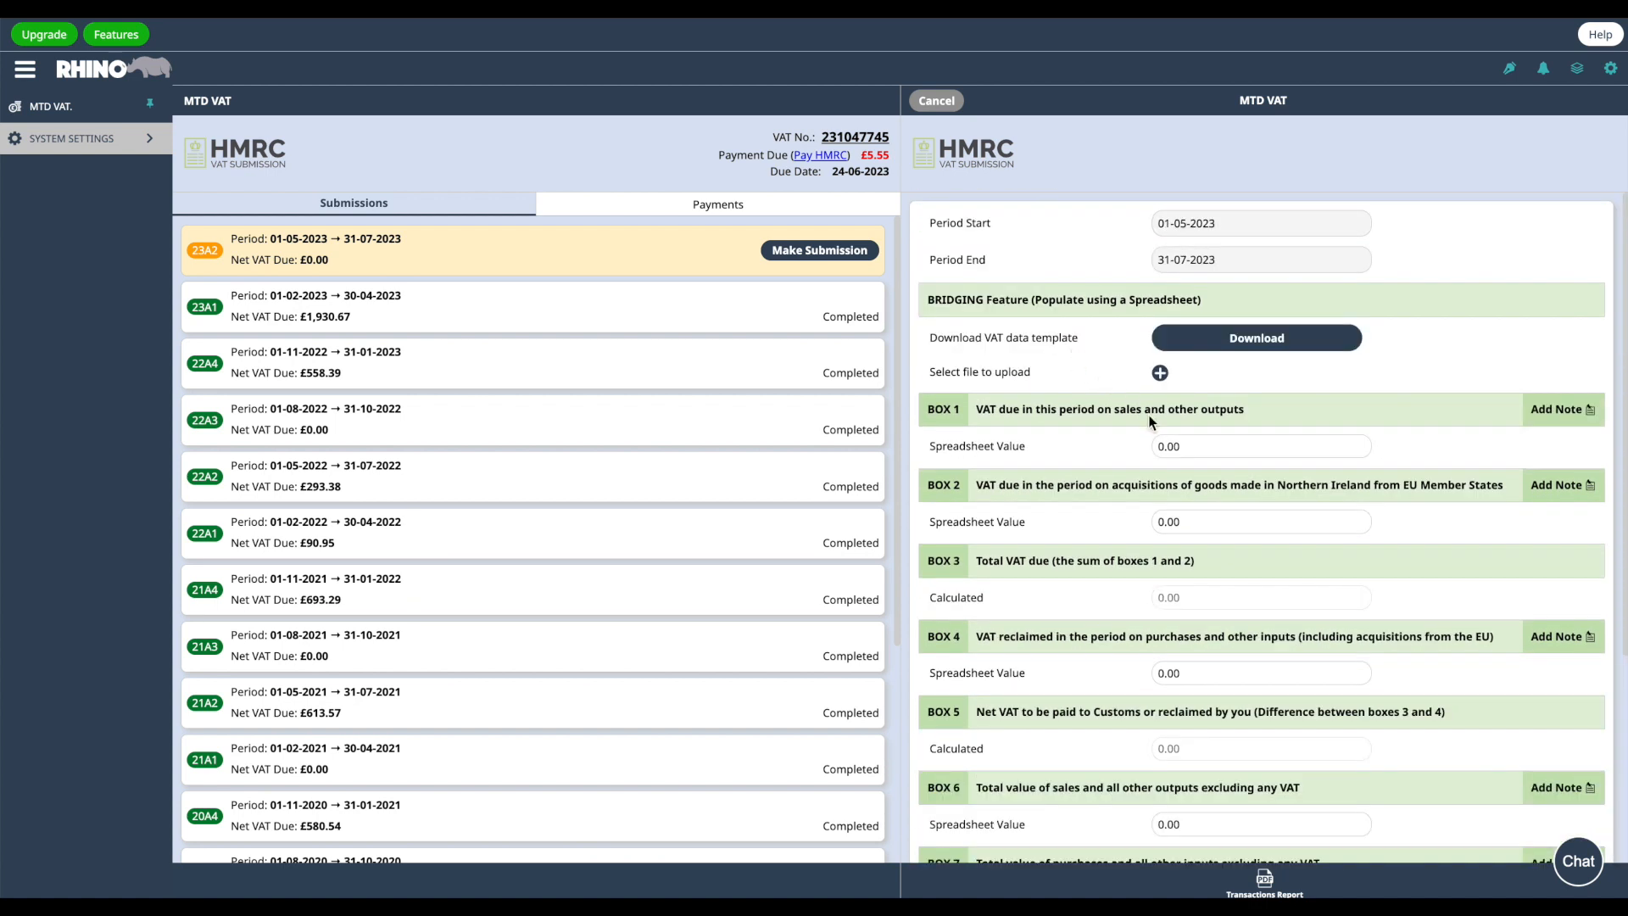
left_click(1188, 445)
scroll(1187, 450, "down", 4)
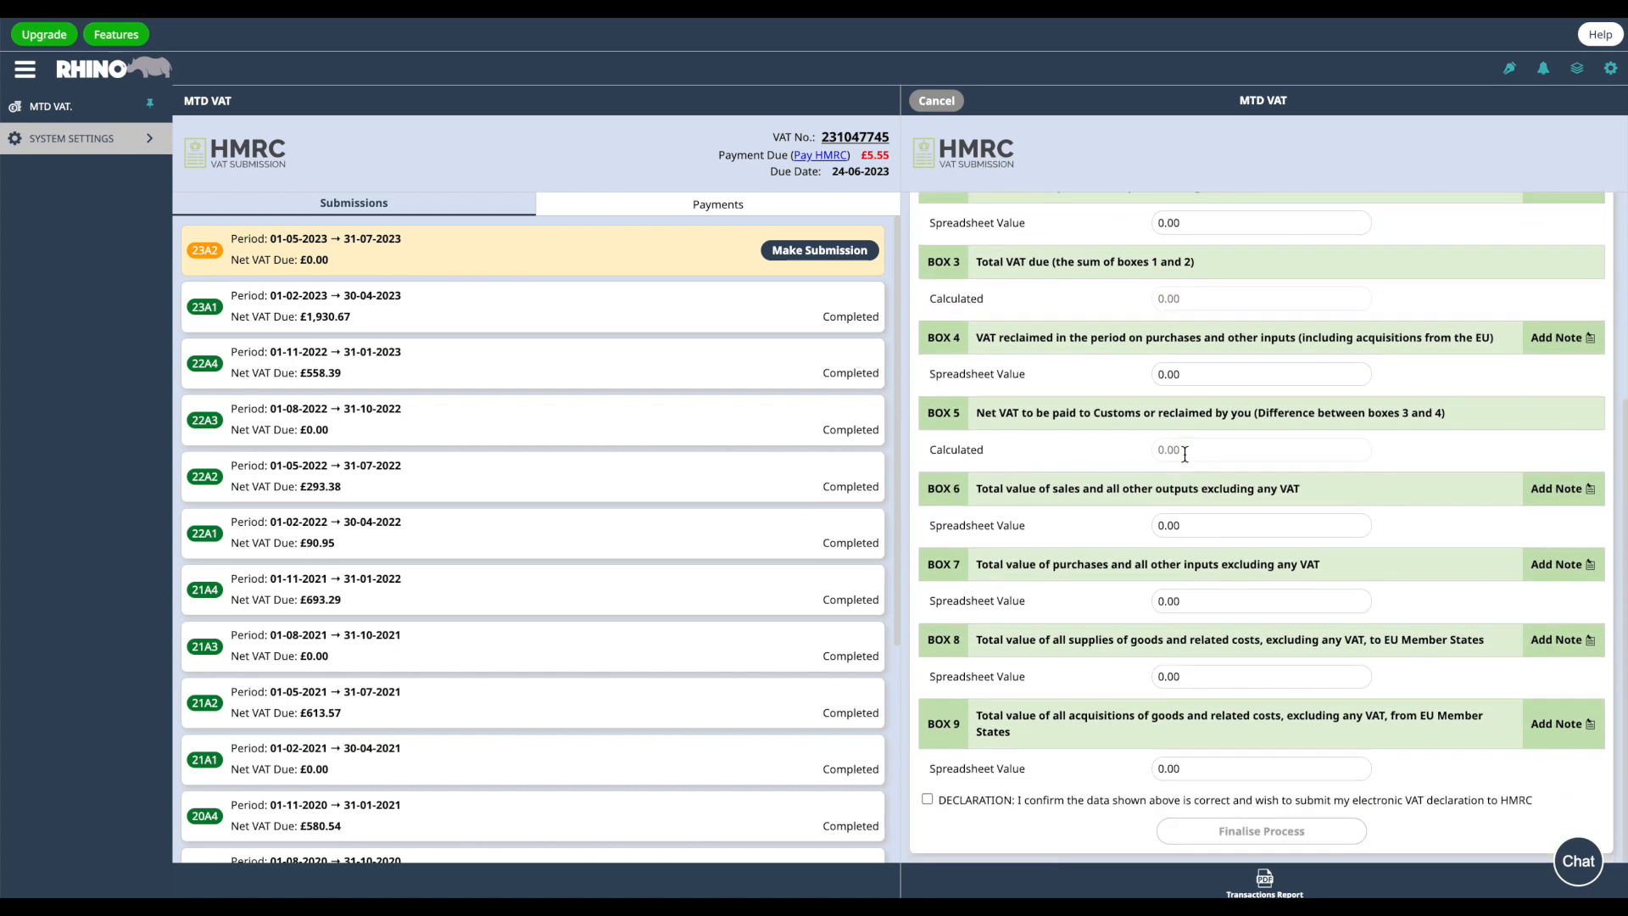
scroll(1184, 454, "up", 3)
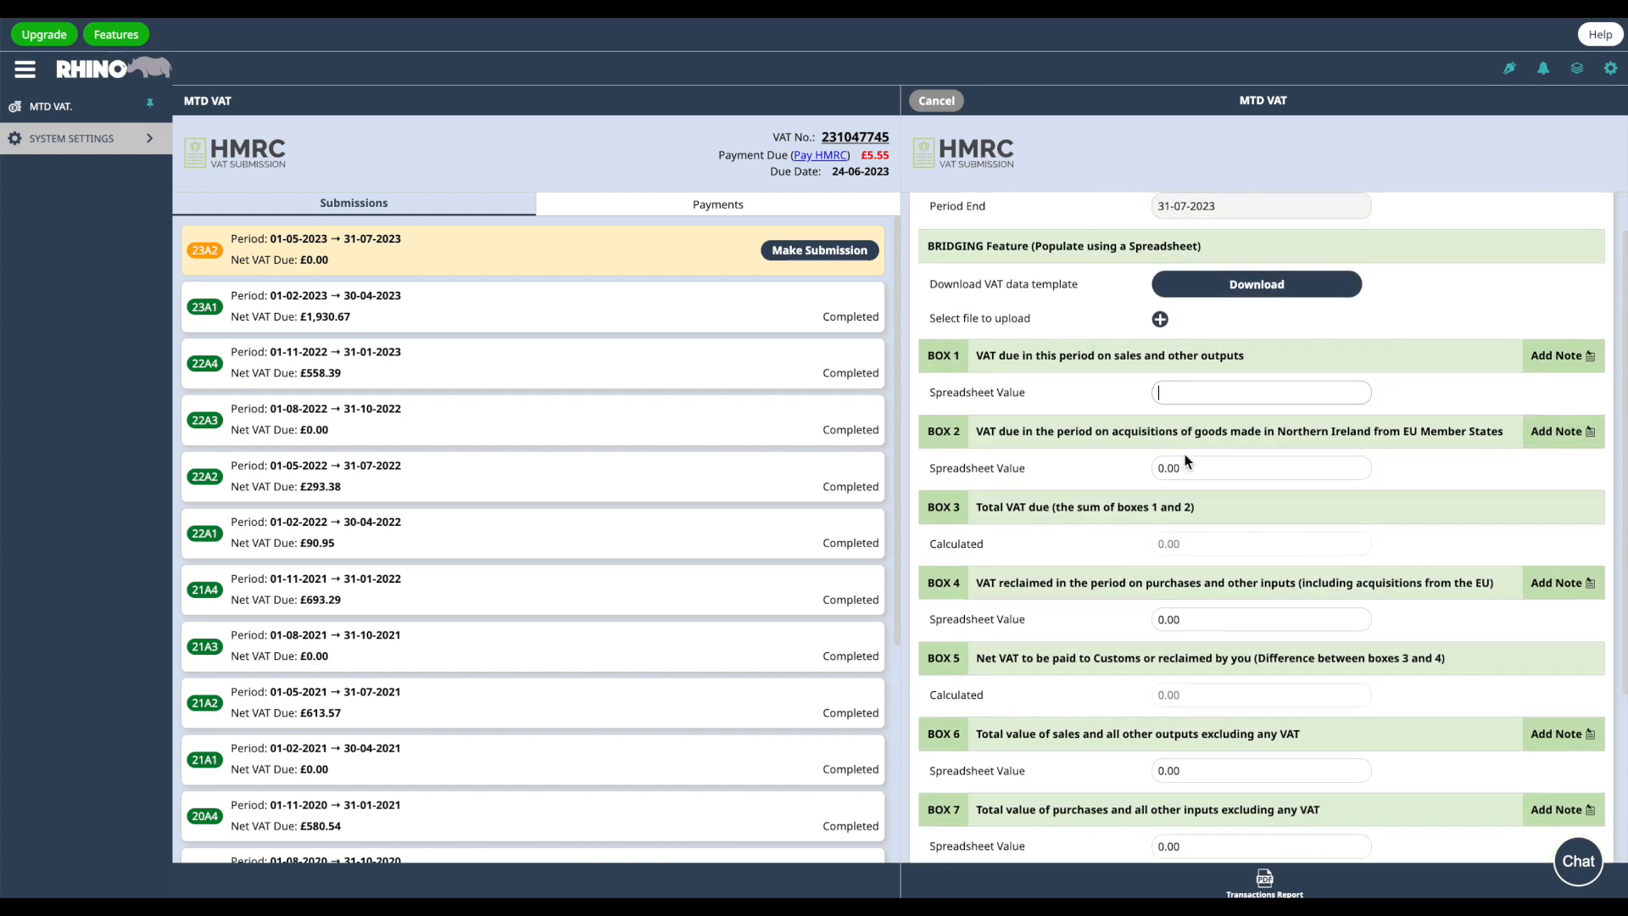
scroll(1182, 402, "down", 3)
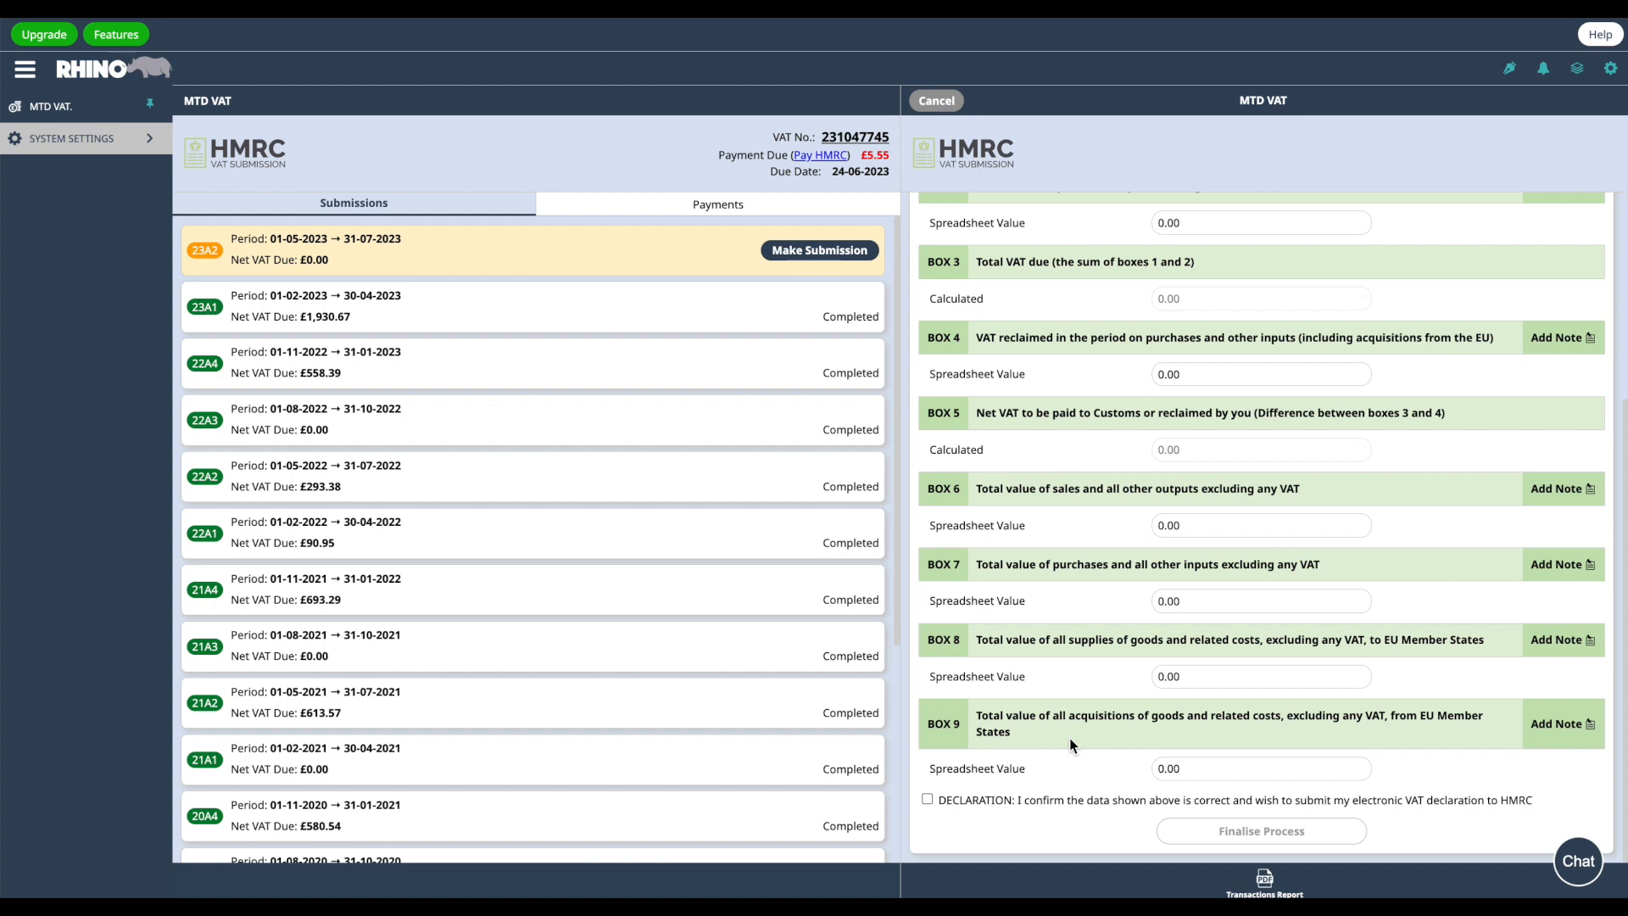
scroll(1178, 366, "up", 5)
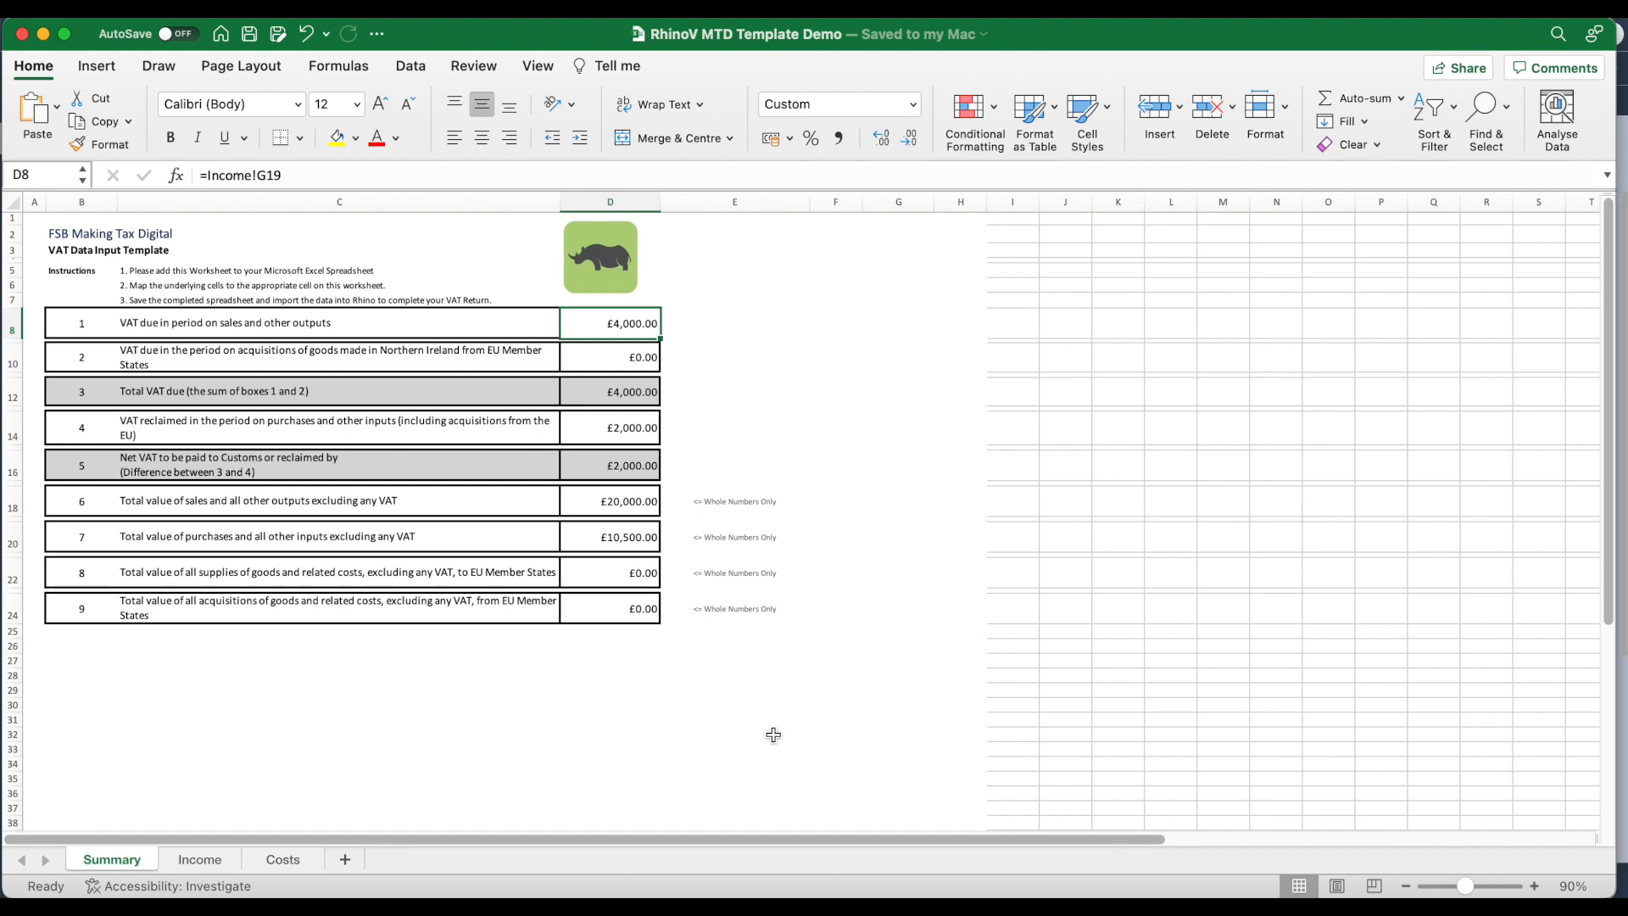
Step: Review the Income sheet of the template workbook, checking the tractor sale's net amount, VAT rate and the totals row
left_click(201, 858)
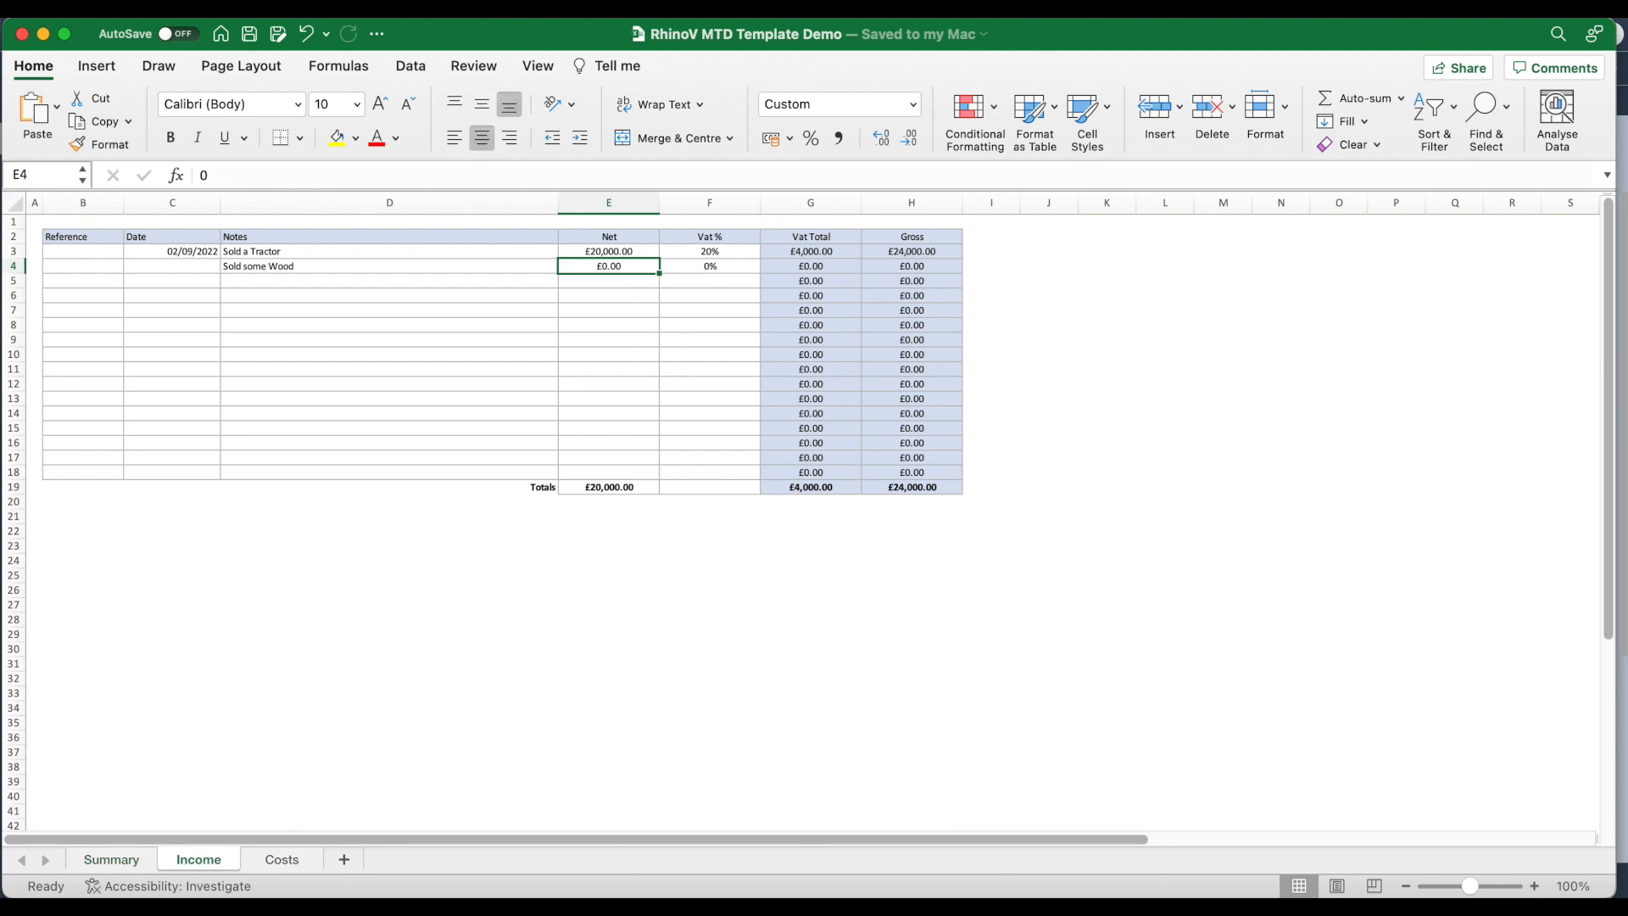
left_click(1535, 886)
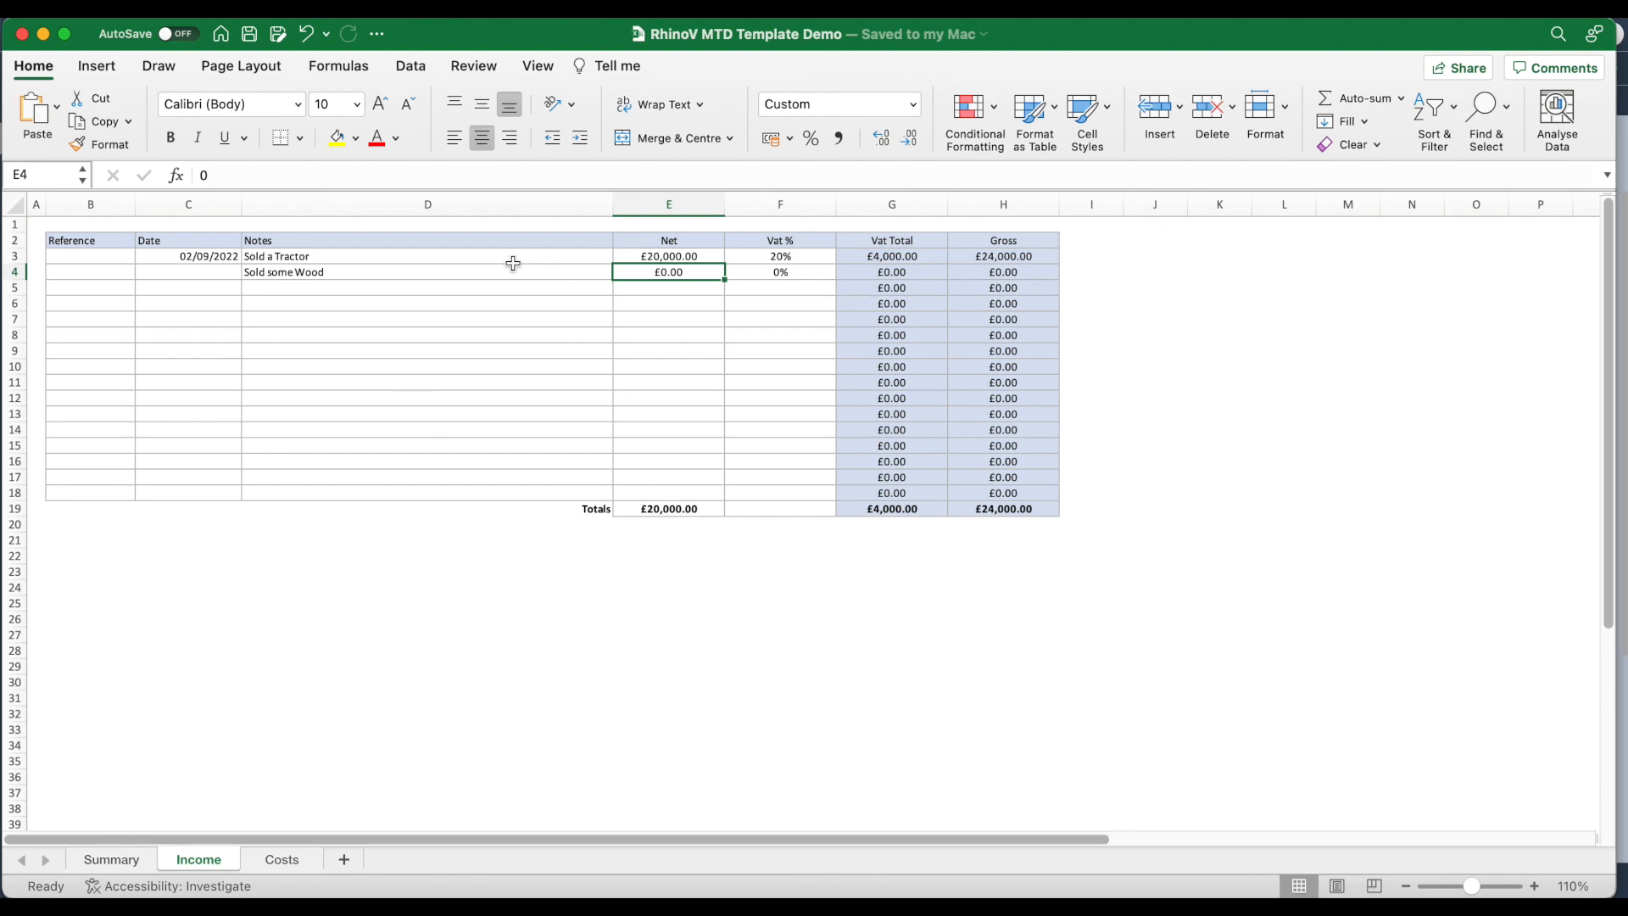
left_click(656, 256)
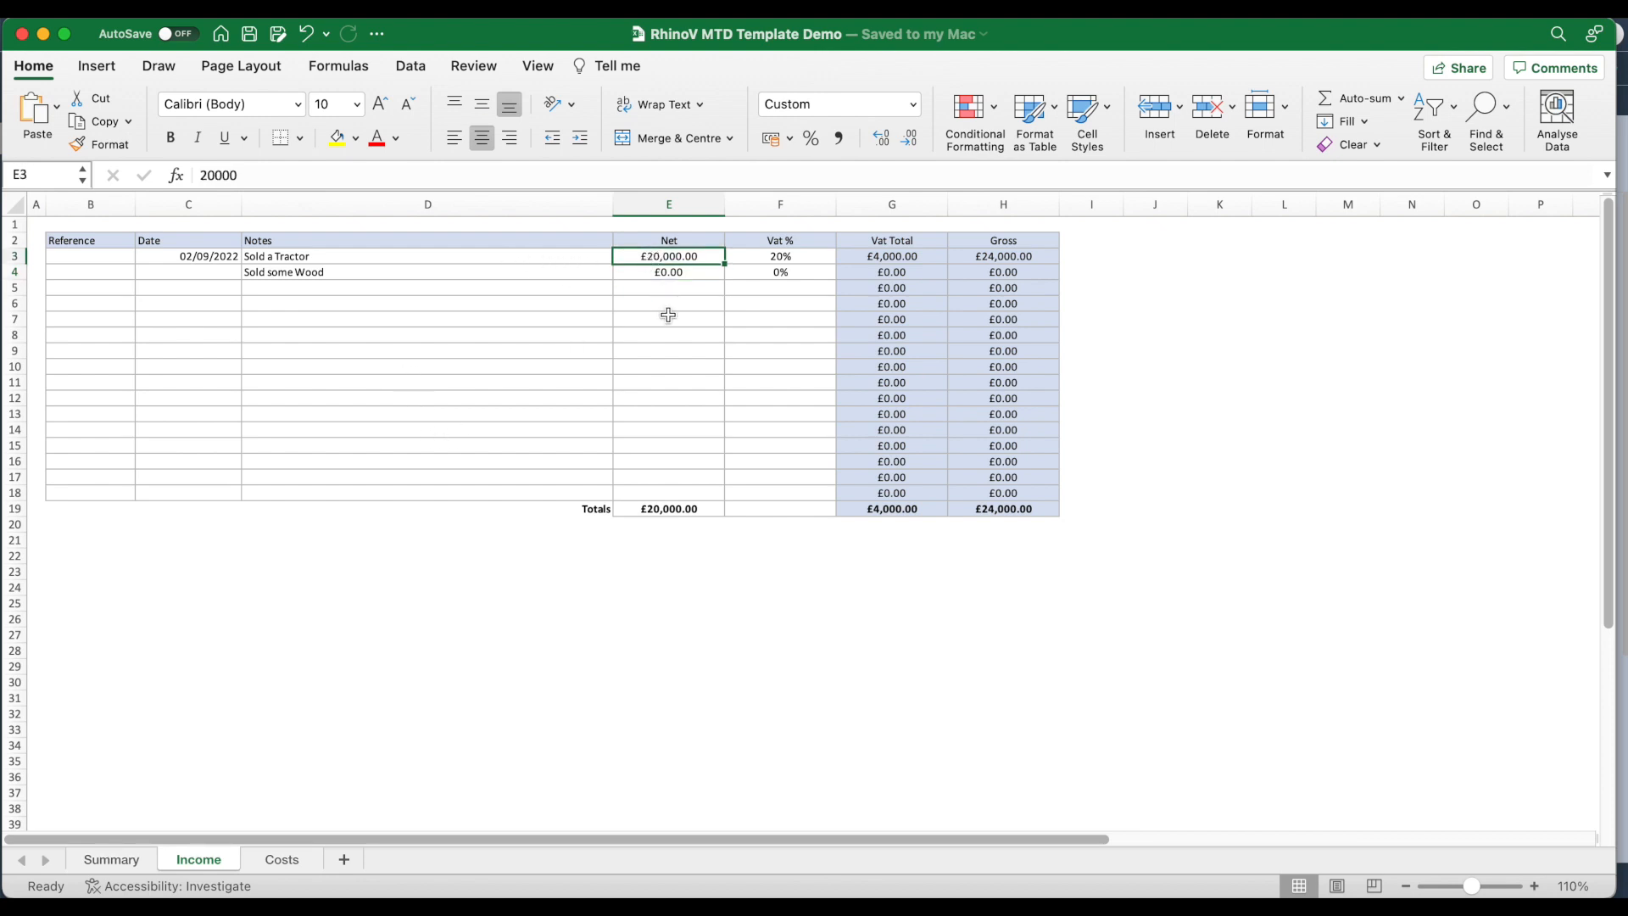
left_click(802, 259)
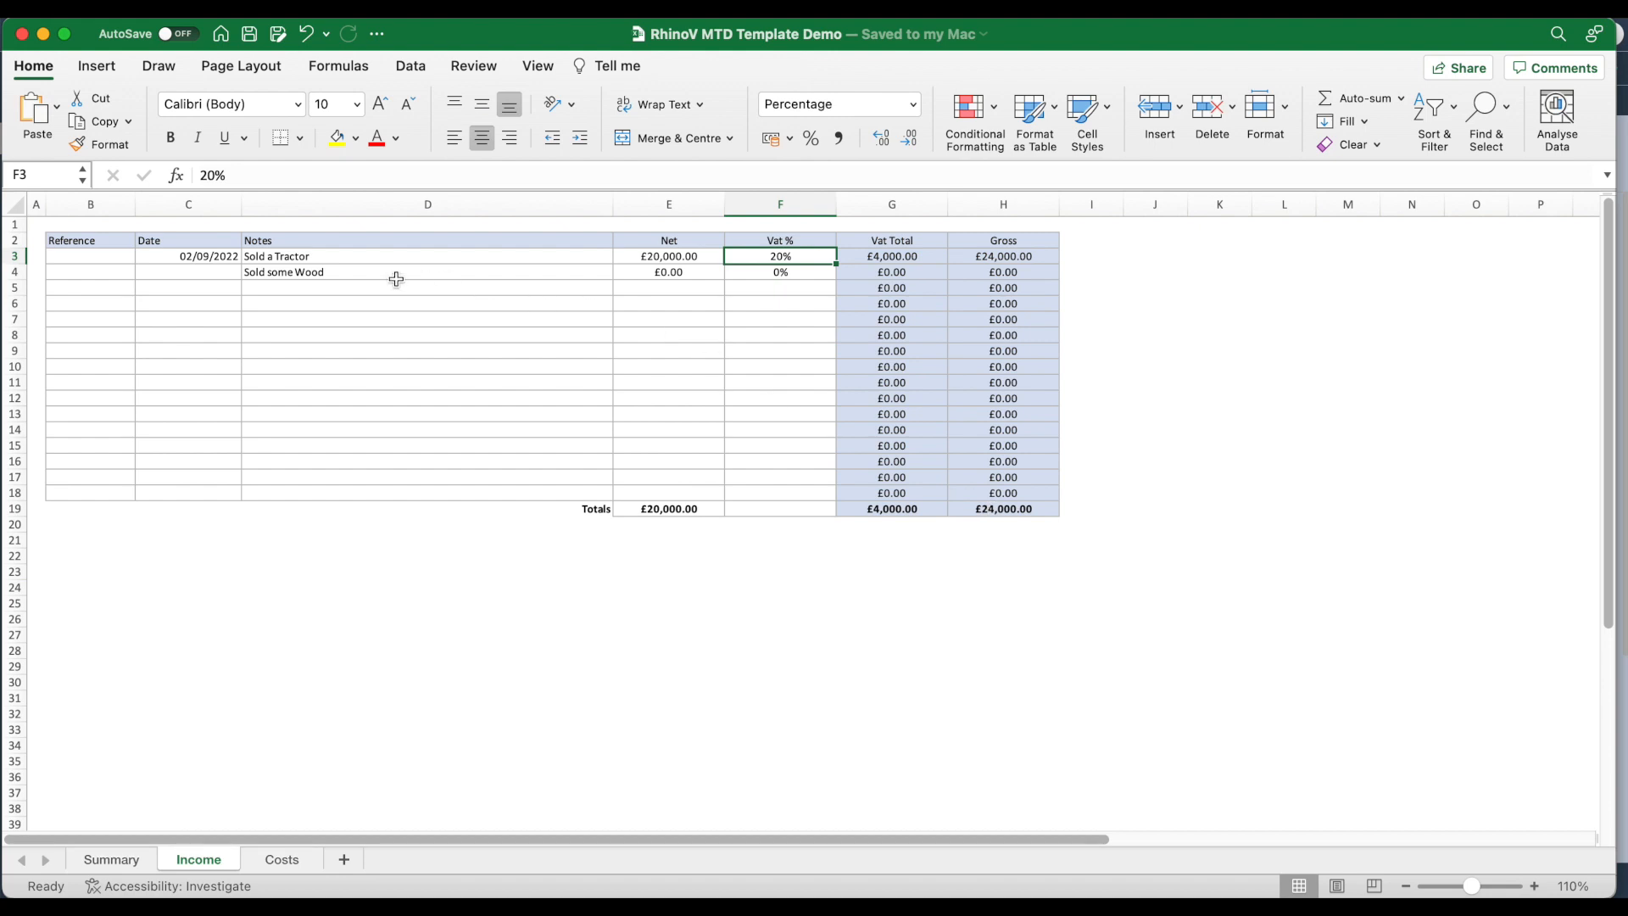
scroll(243, 377, "down", 1)
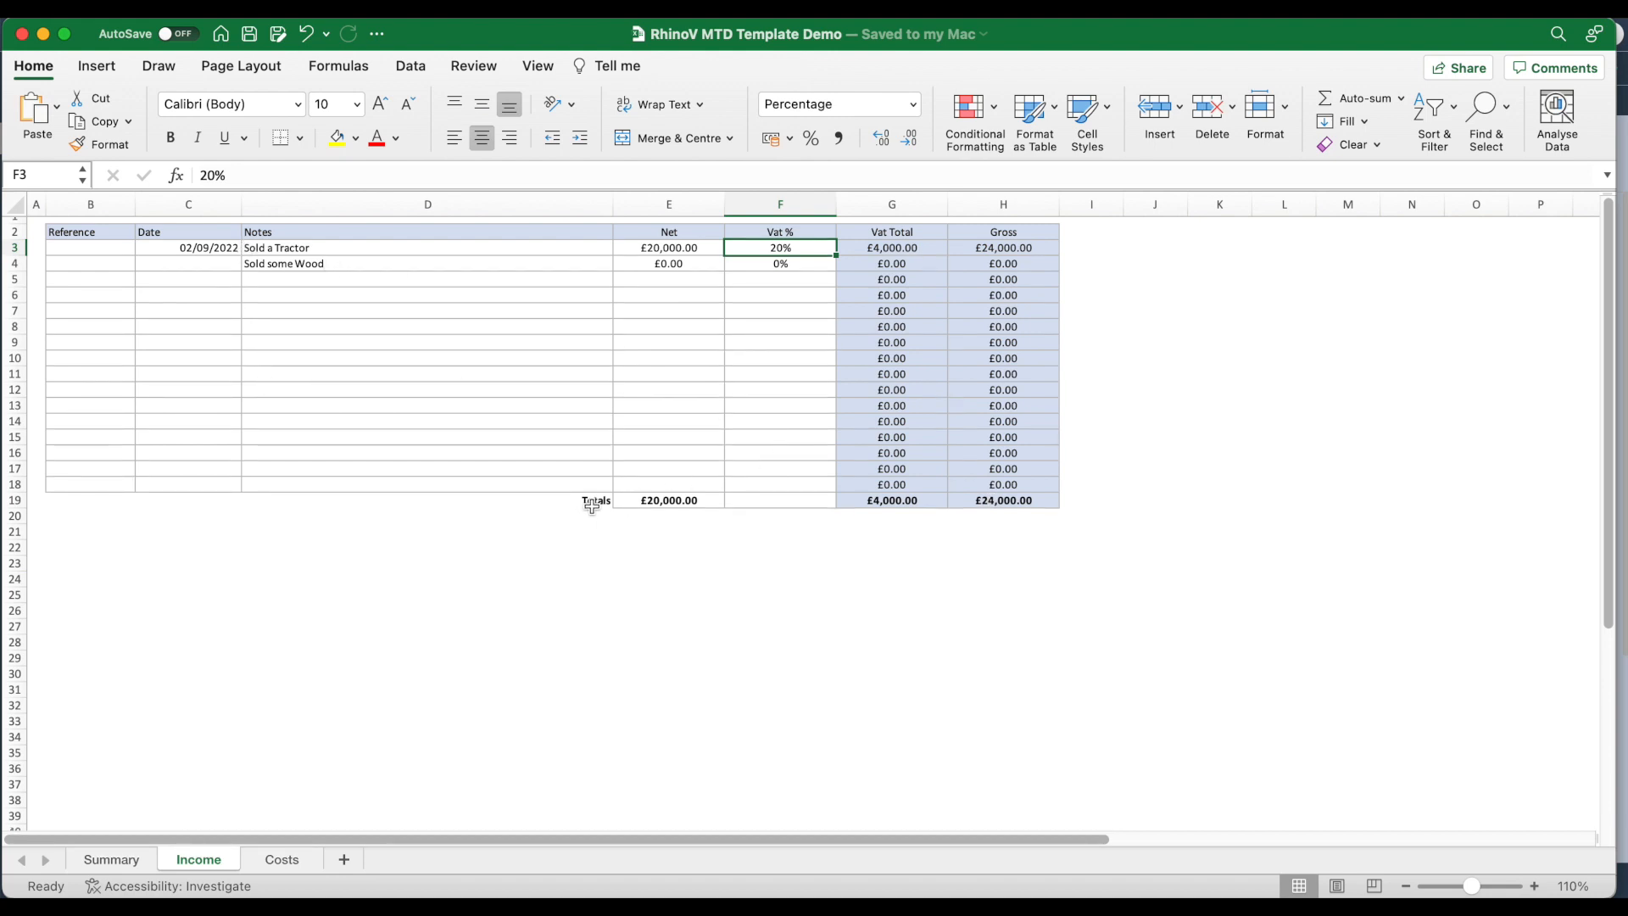
Step: Review the Costs sheet, checking the VAT amount entered for the hay purchase
left_click(283, 859)
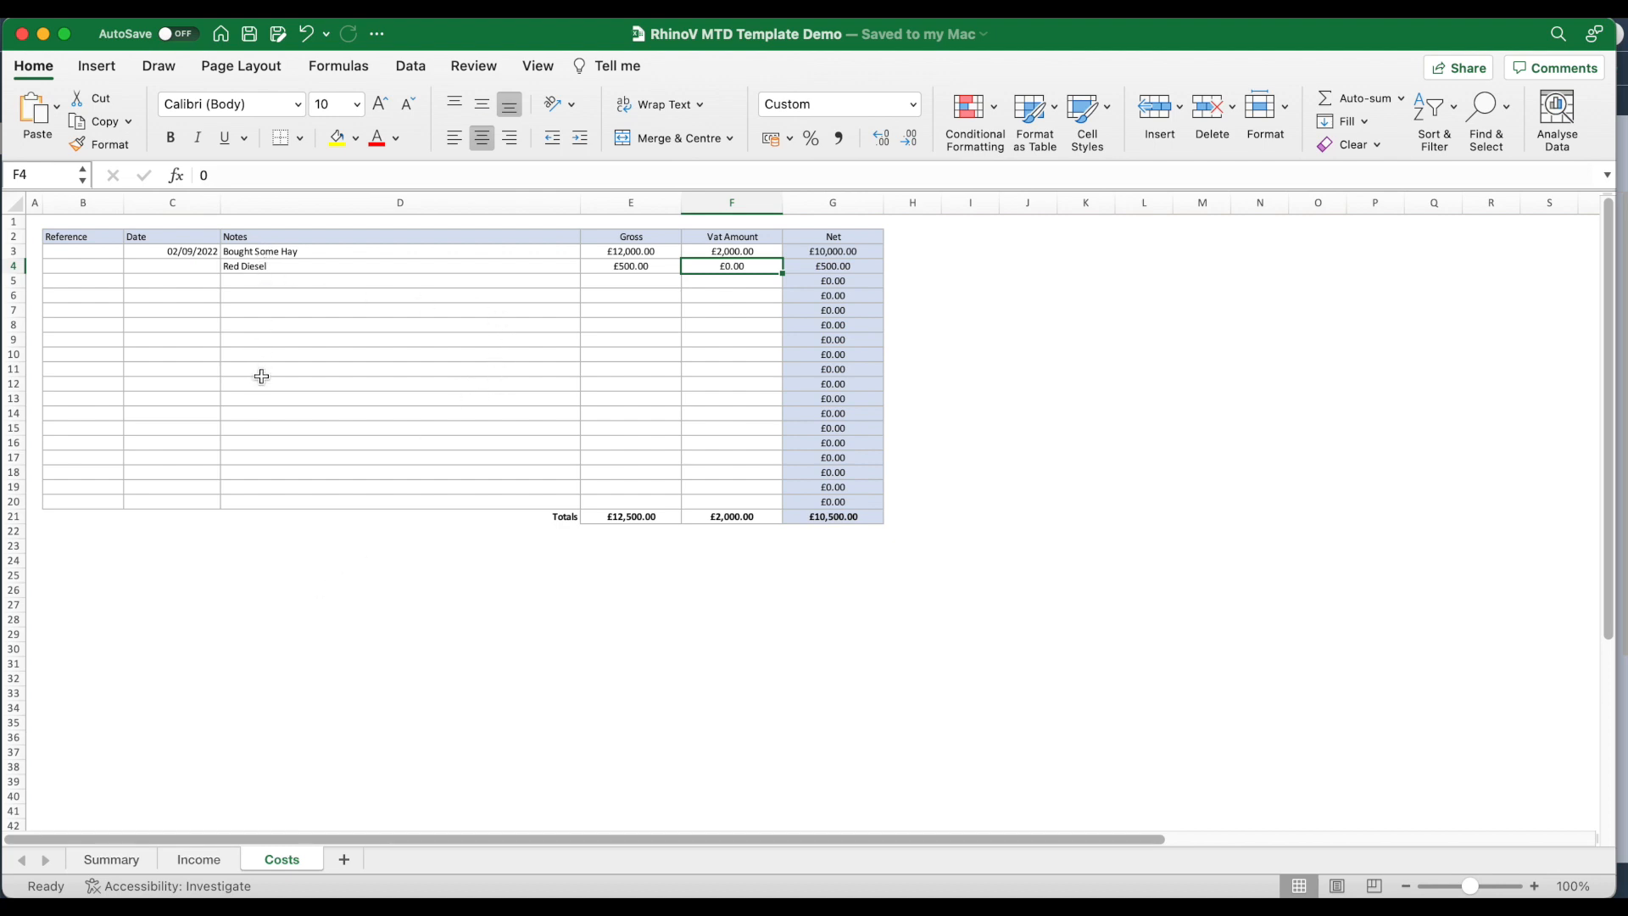
left_click(1535, 886)
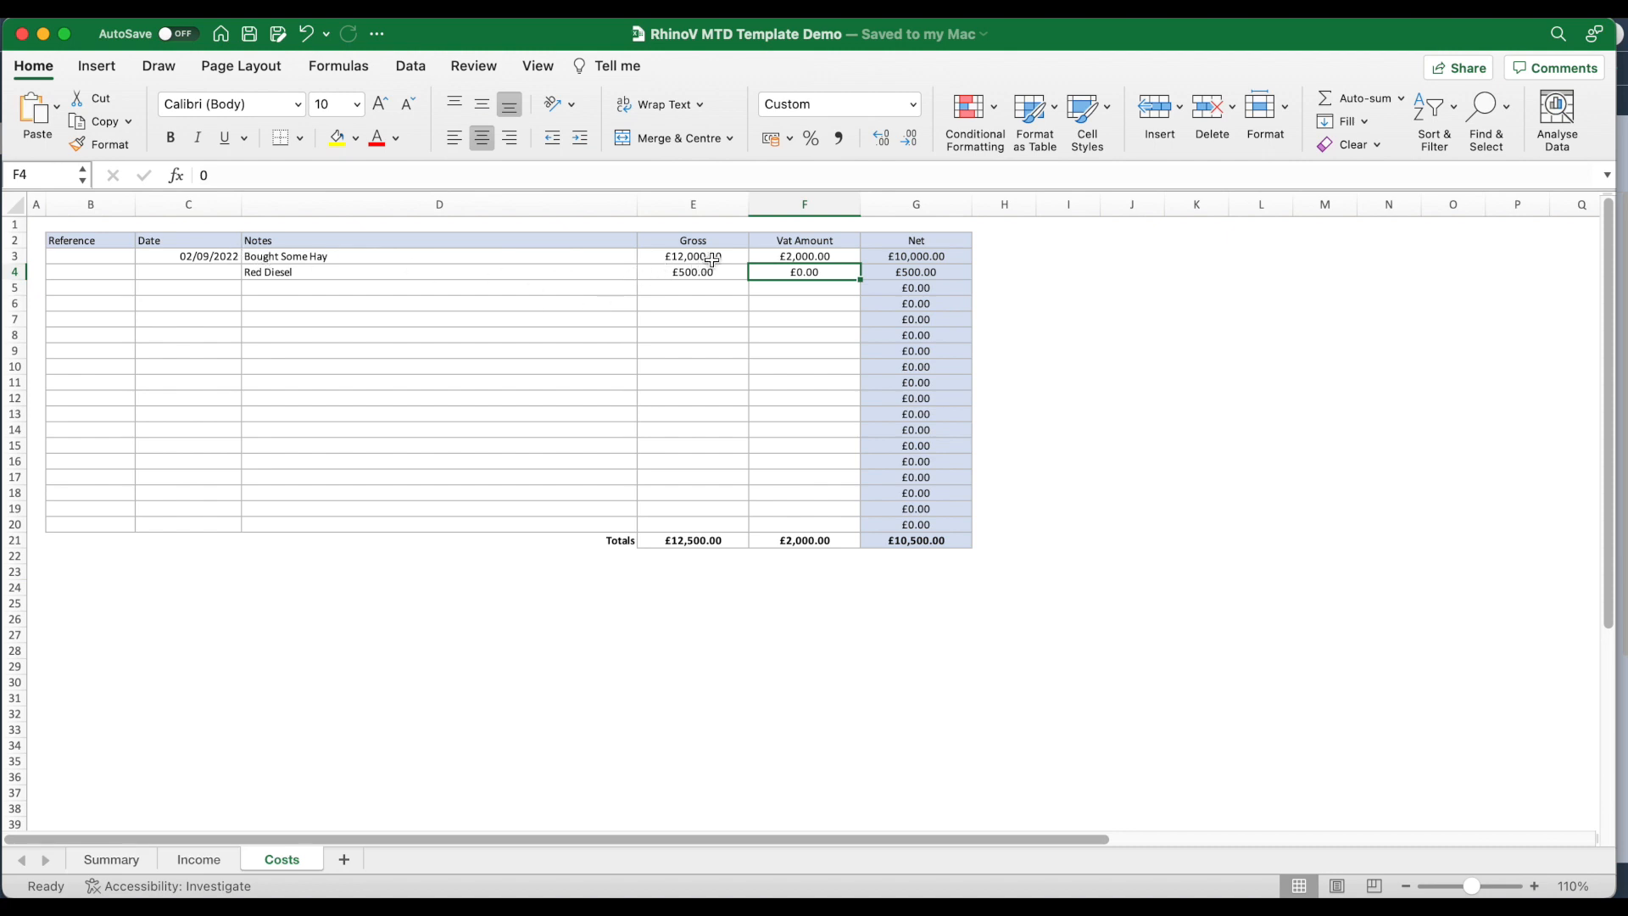
left_click(808, 258)
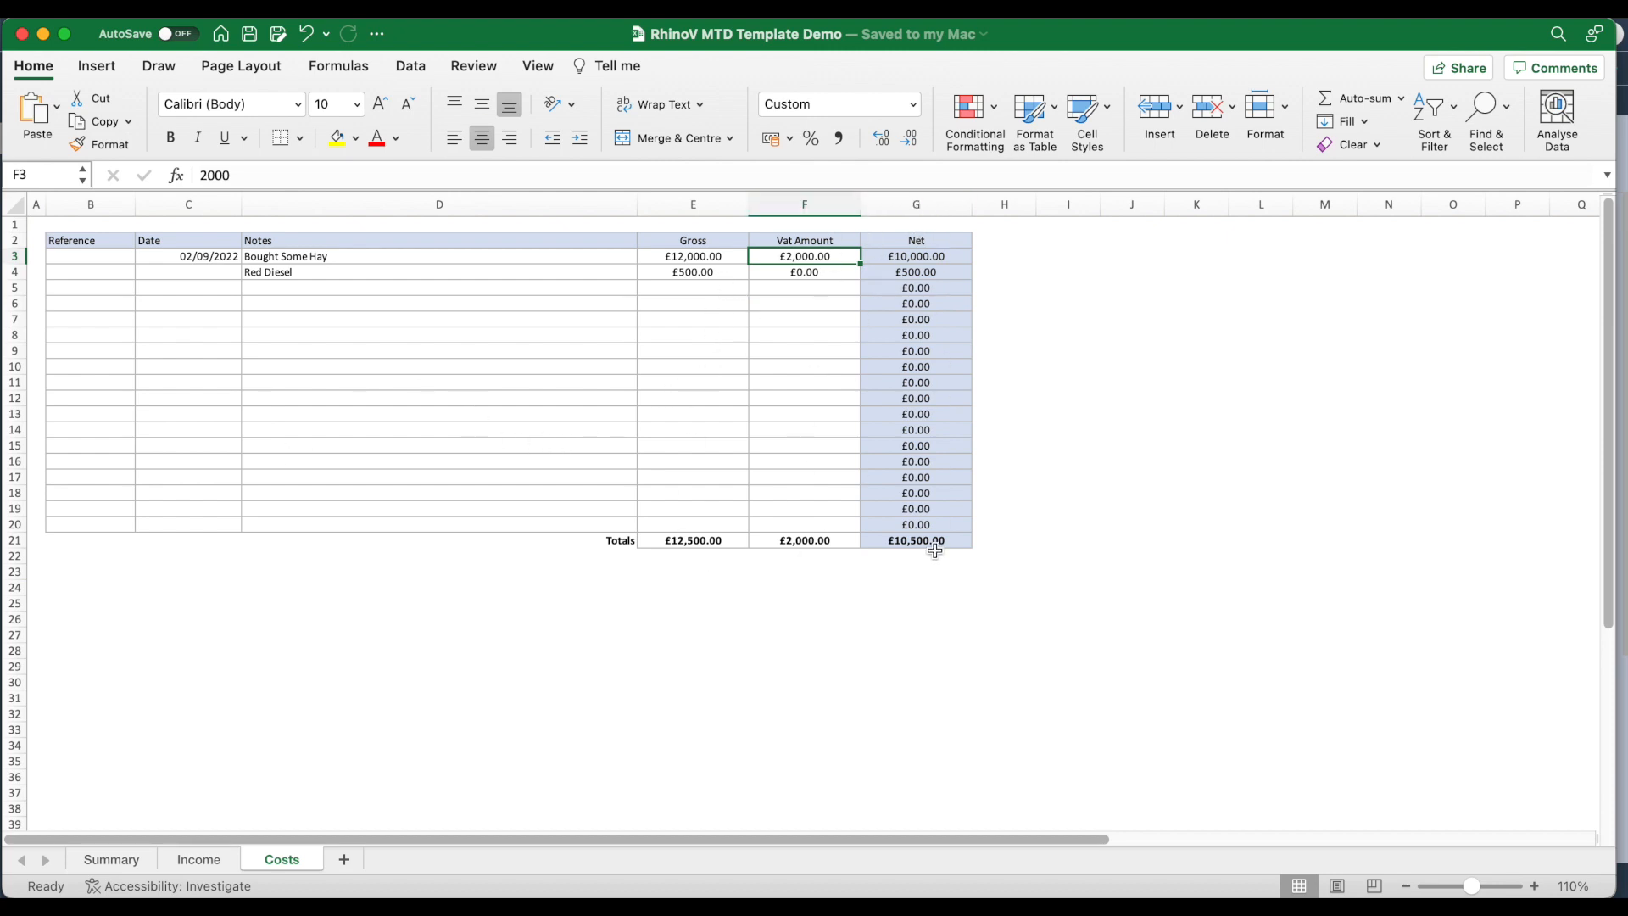
Step: Return to the Summary sheet and review the figures mapped to VAT boxes 1 to 9
left_click(129, 861)
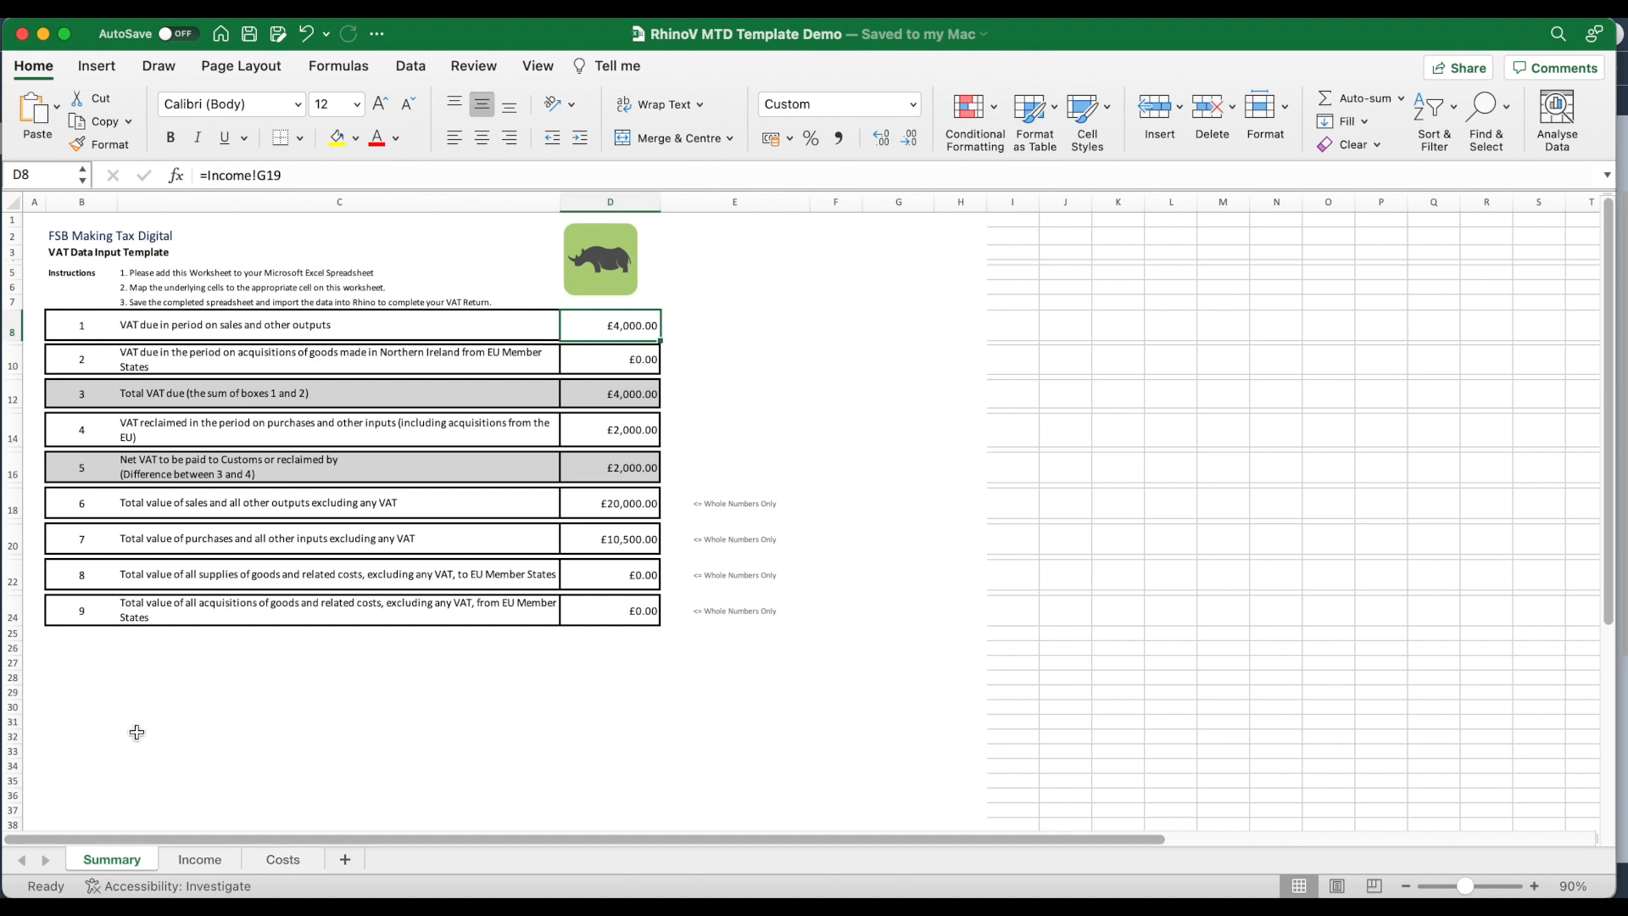
scroll(267, 288, "right", 1)
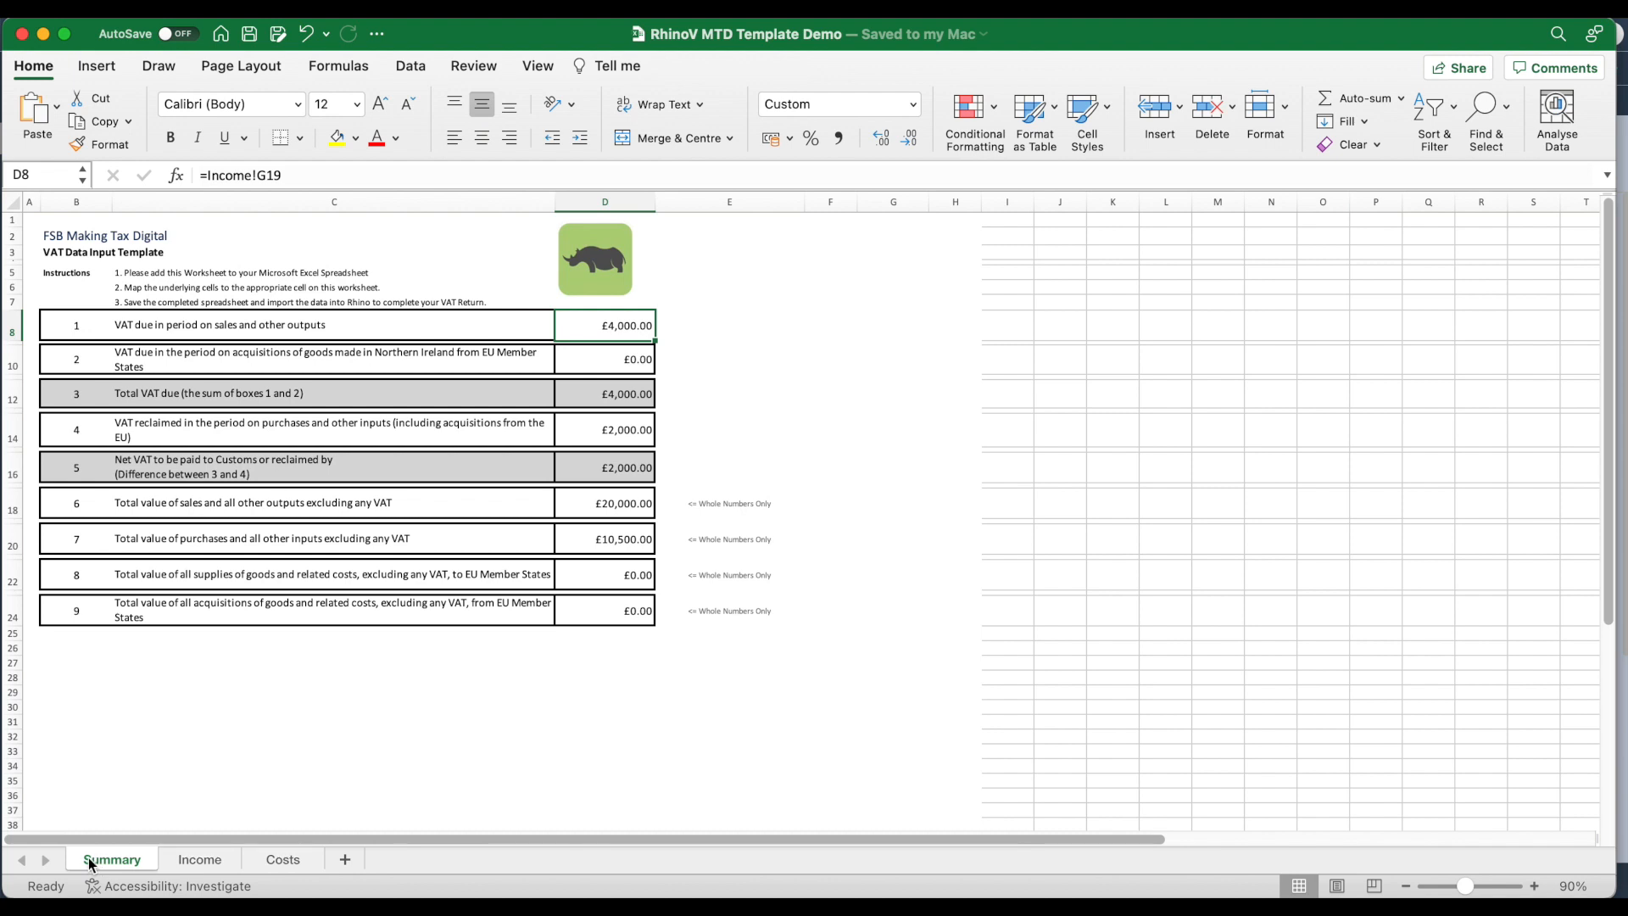
scroll(604, 330, "right", 1)
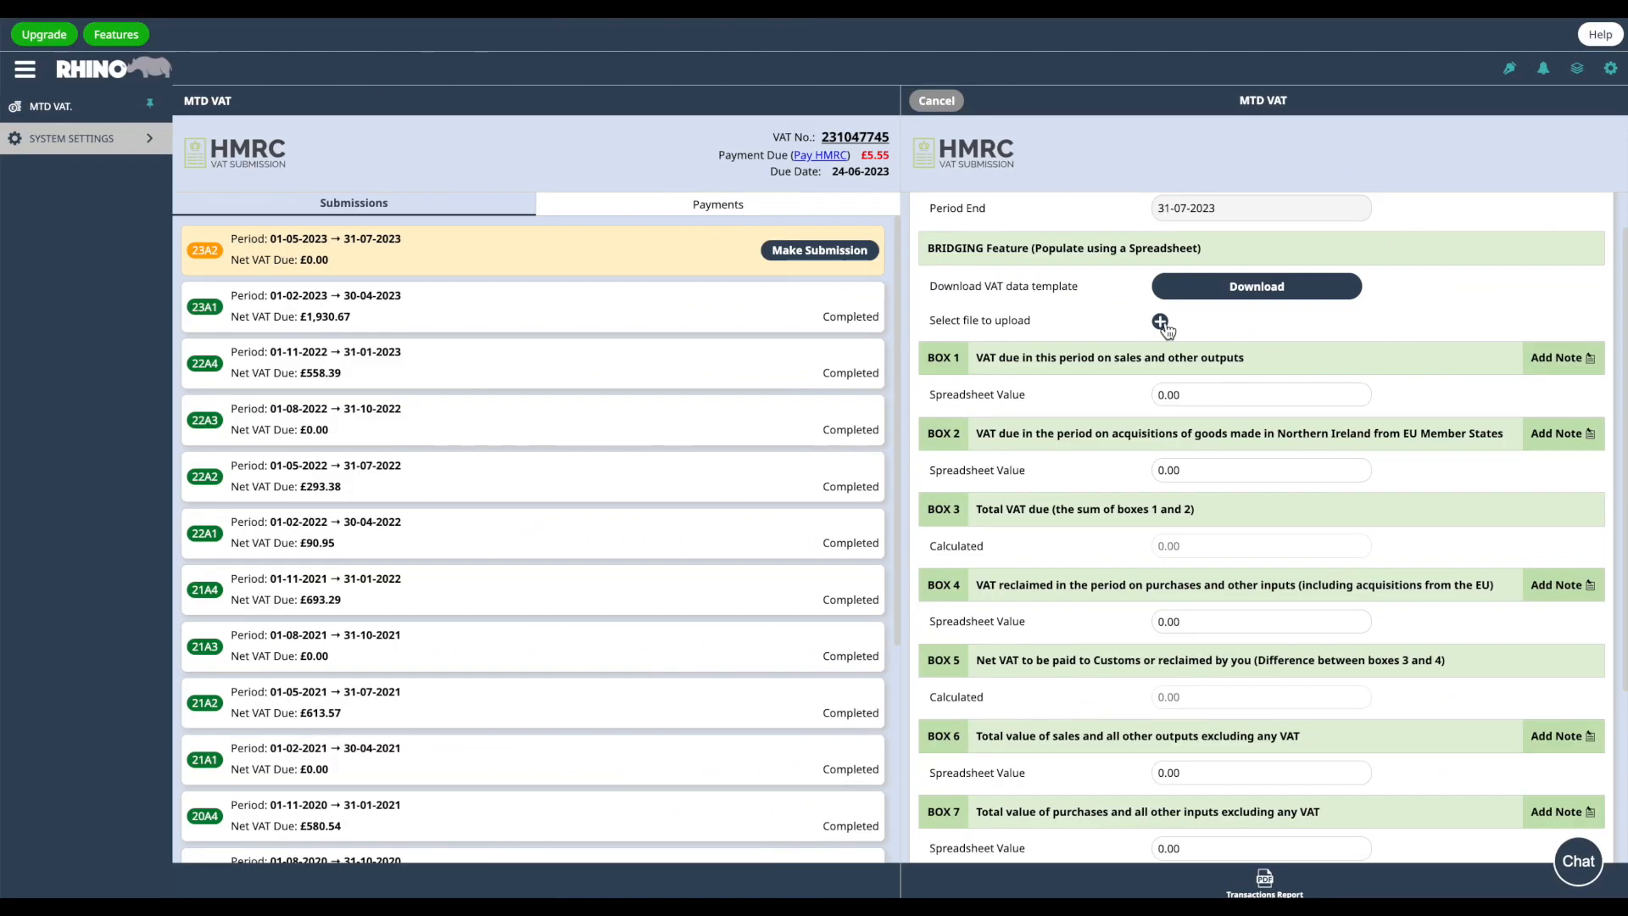
Step: Upload RhinoV MTD Template Demo.xlsx from Downloads to populate the VAT return and dismiss the import message
left_click(1160, 322)
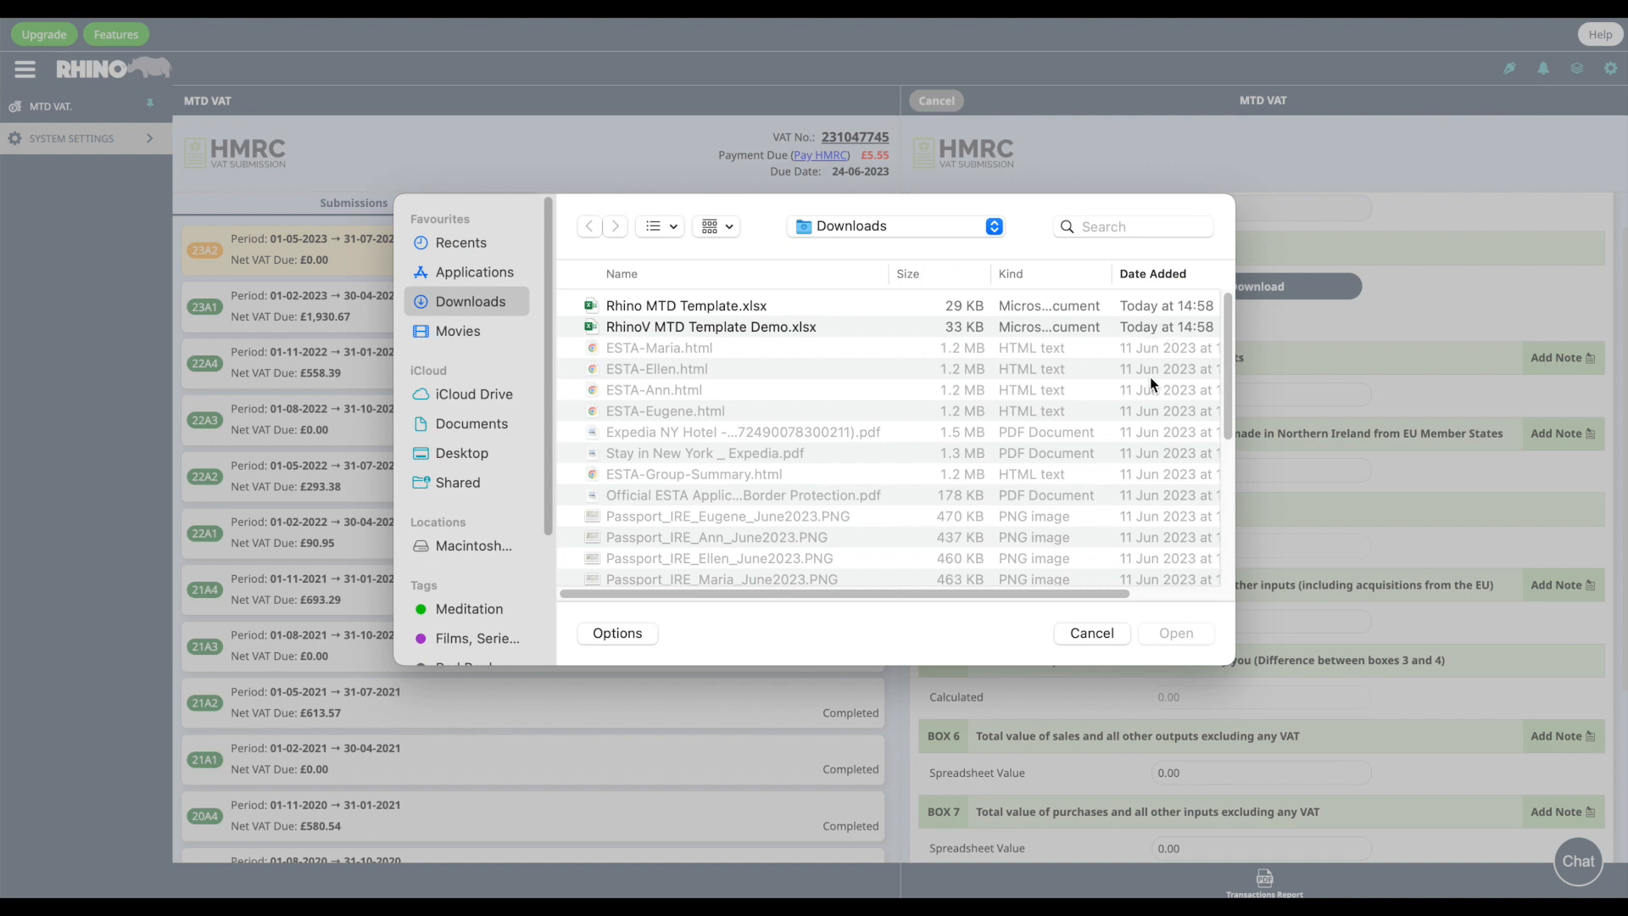
double_click(721, 327)
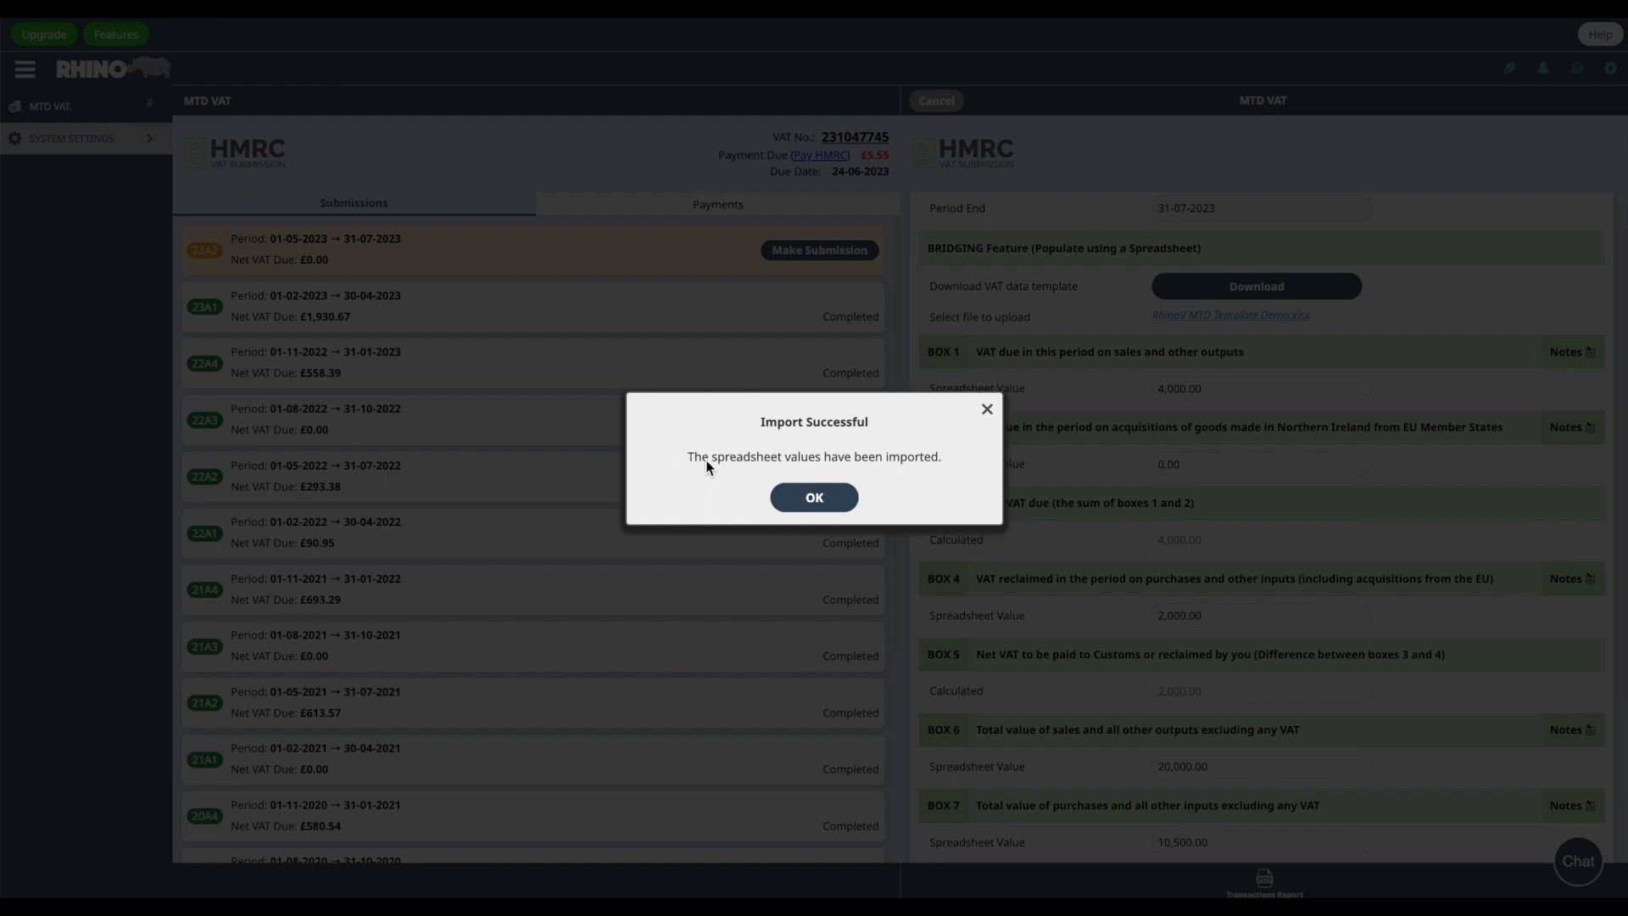
left_click(838, 503)
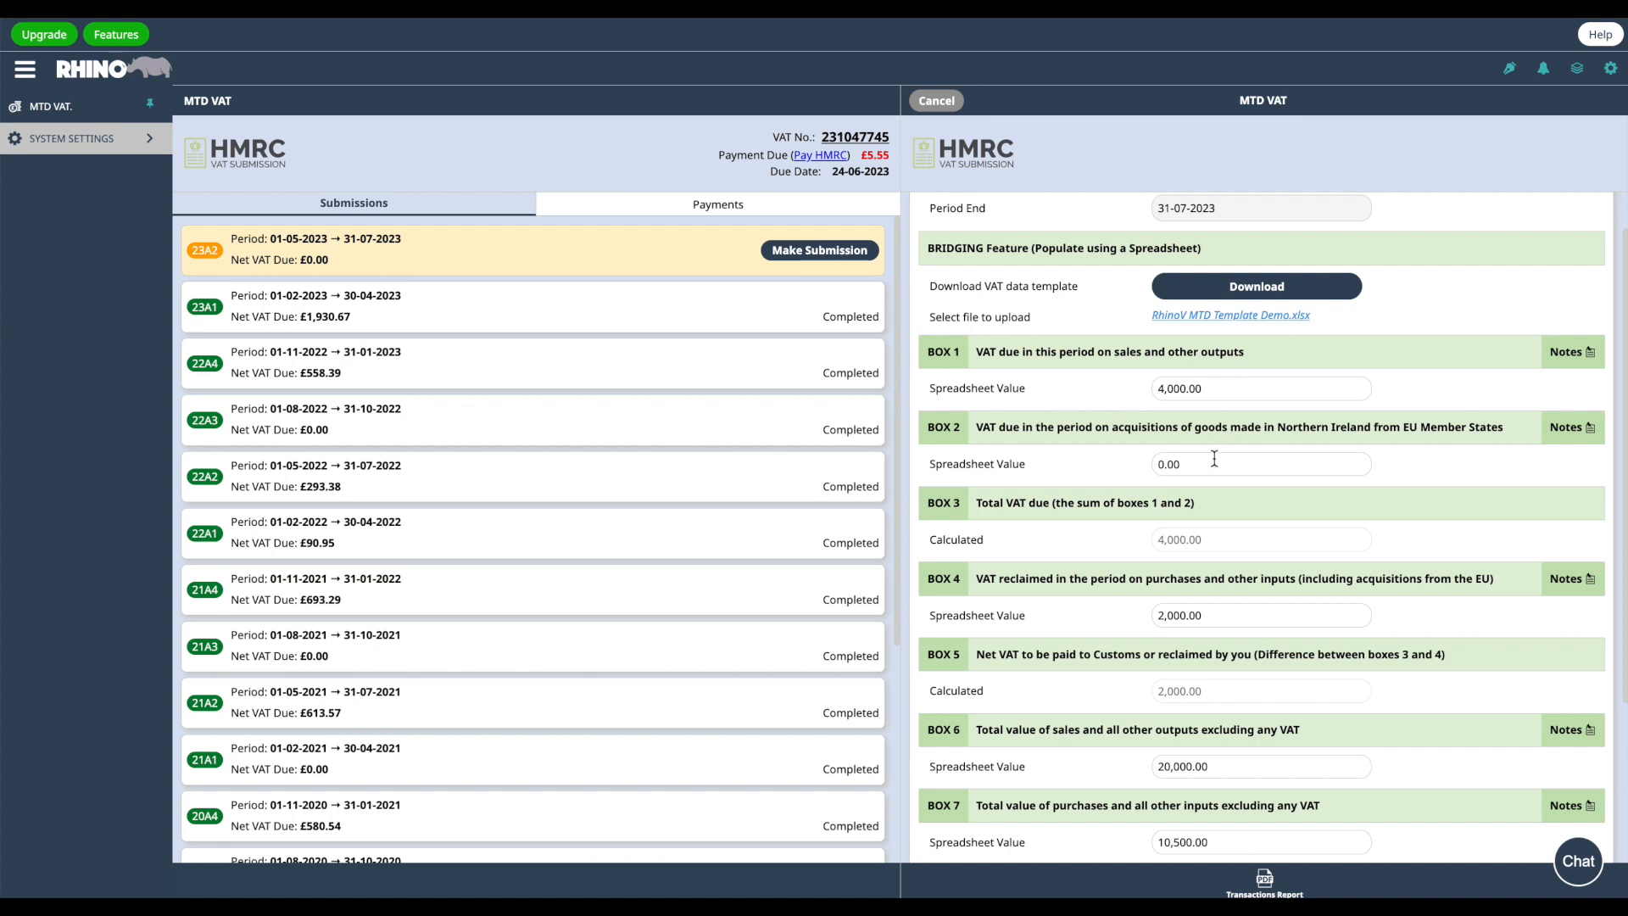
Step: Review the imported values in boxes 1 to 9 and tick the declaration that the data is correct for submission to HMRC
scroll(1214, 458, "down", 1)
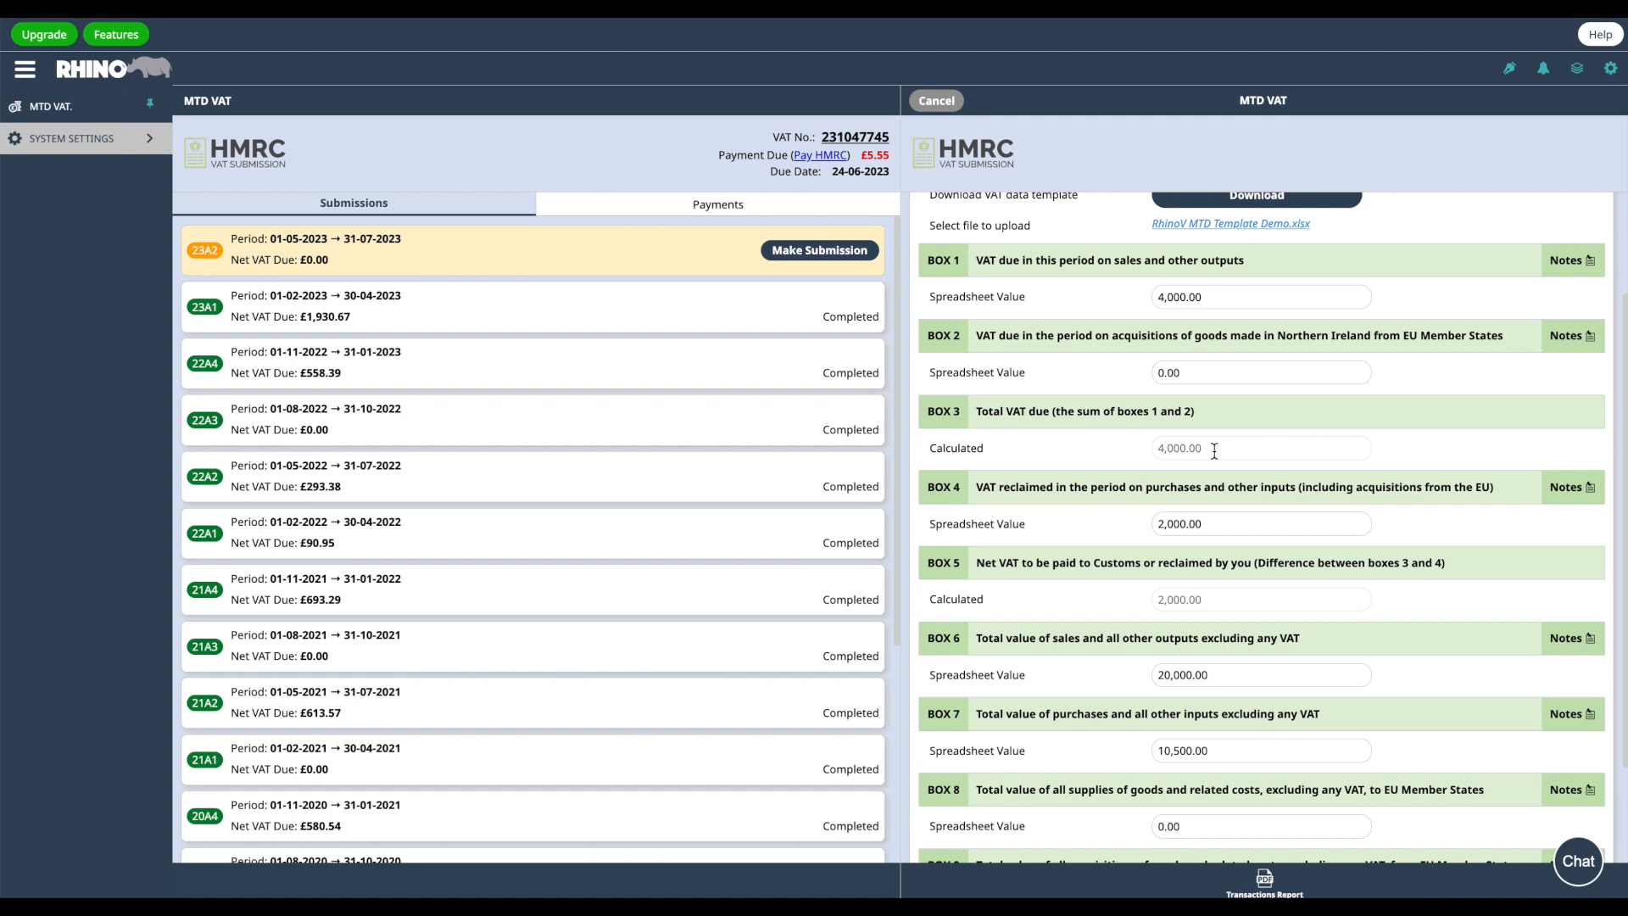
scroll(1050, 510, "down", 1)
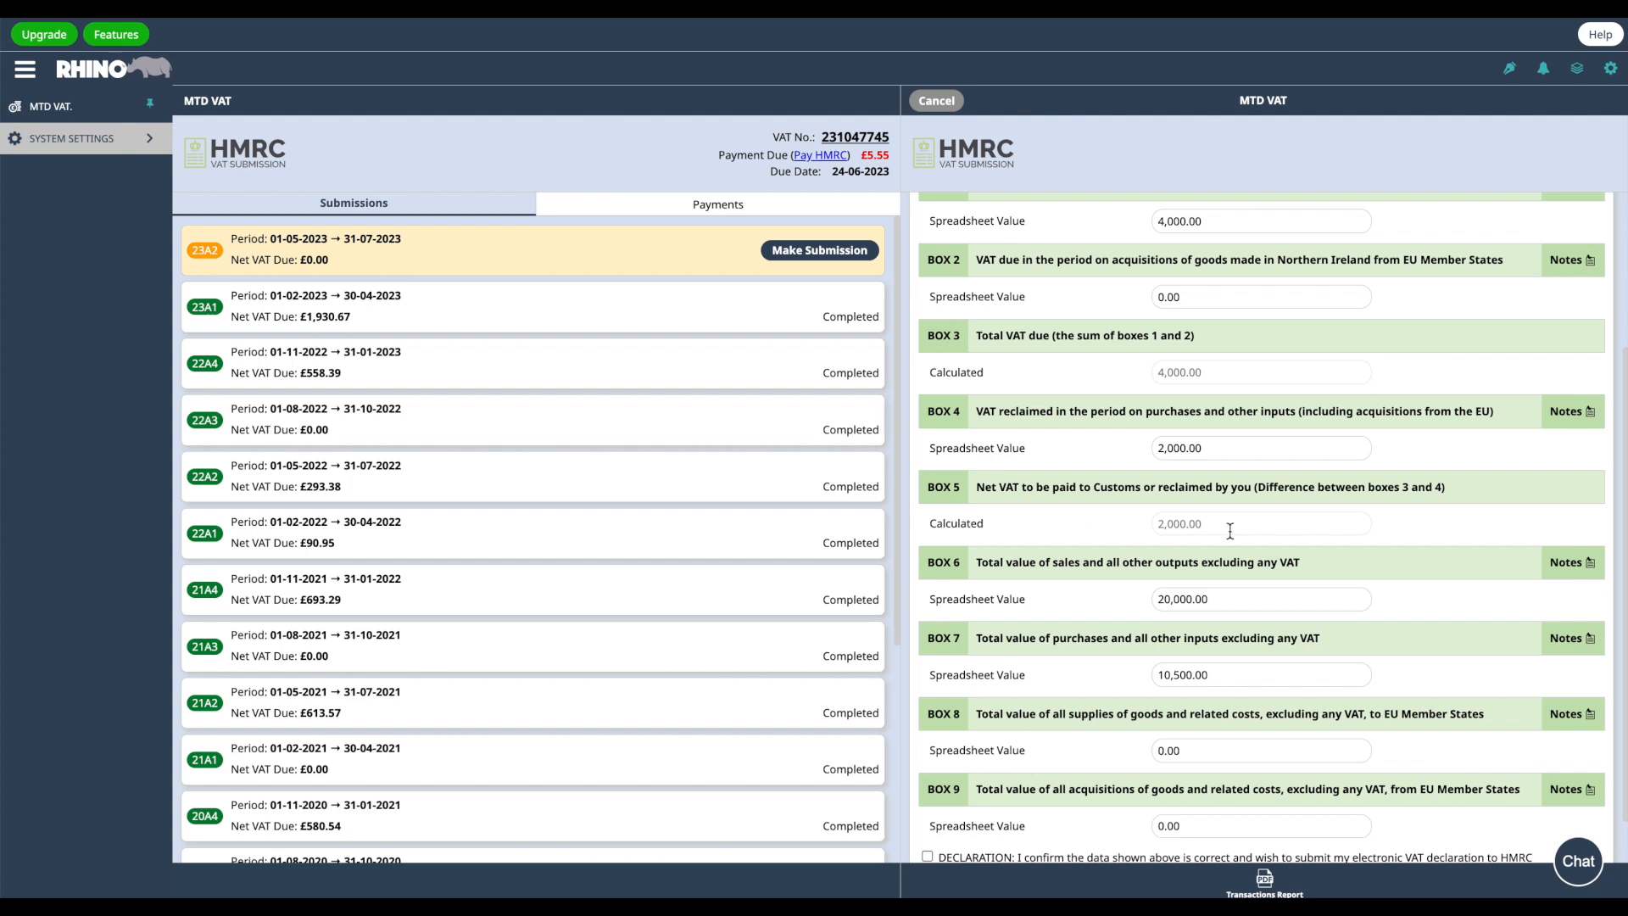
scroll(1001, 533, "down", 1)
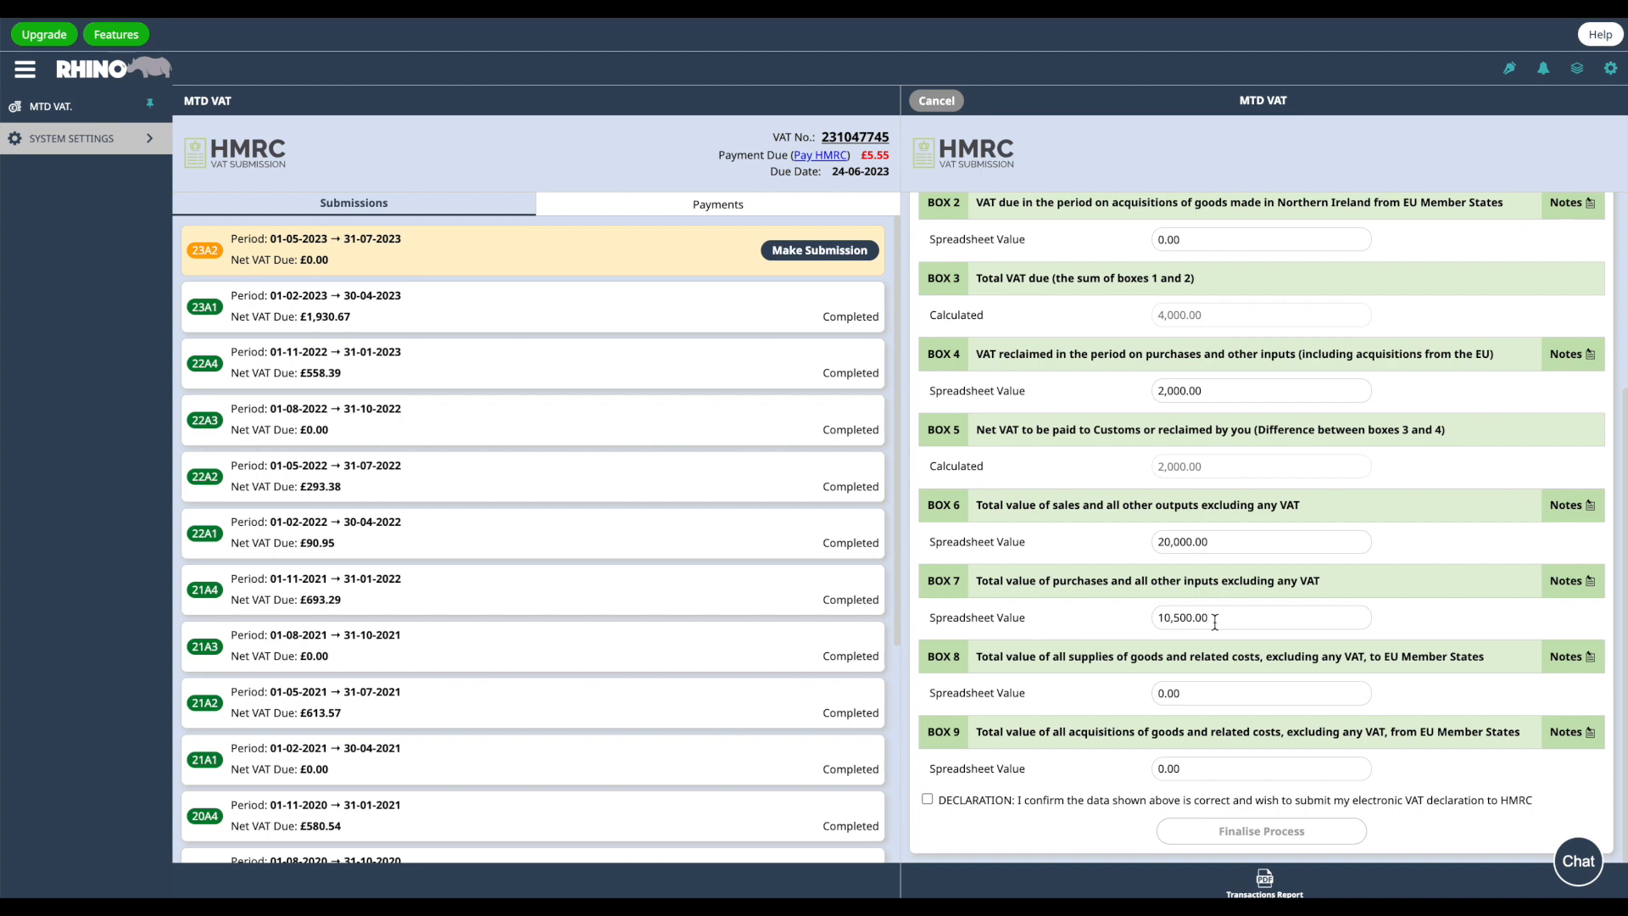
scroll(1215, 622, "up", 3)
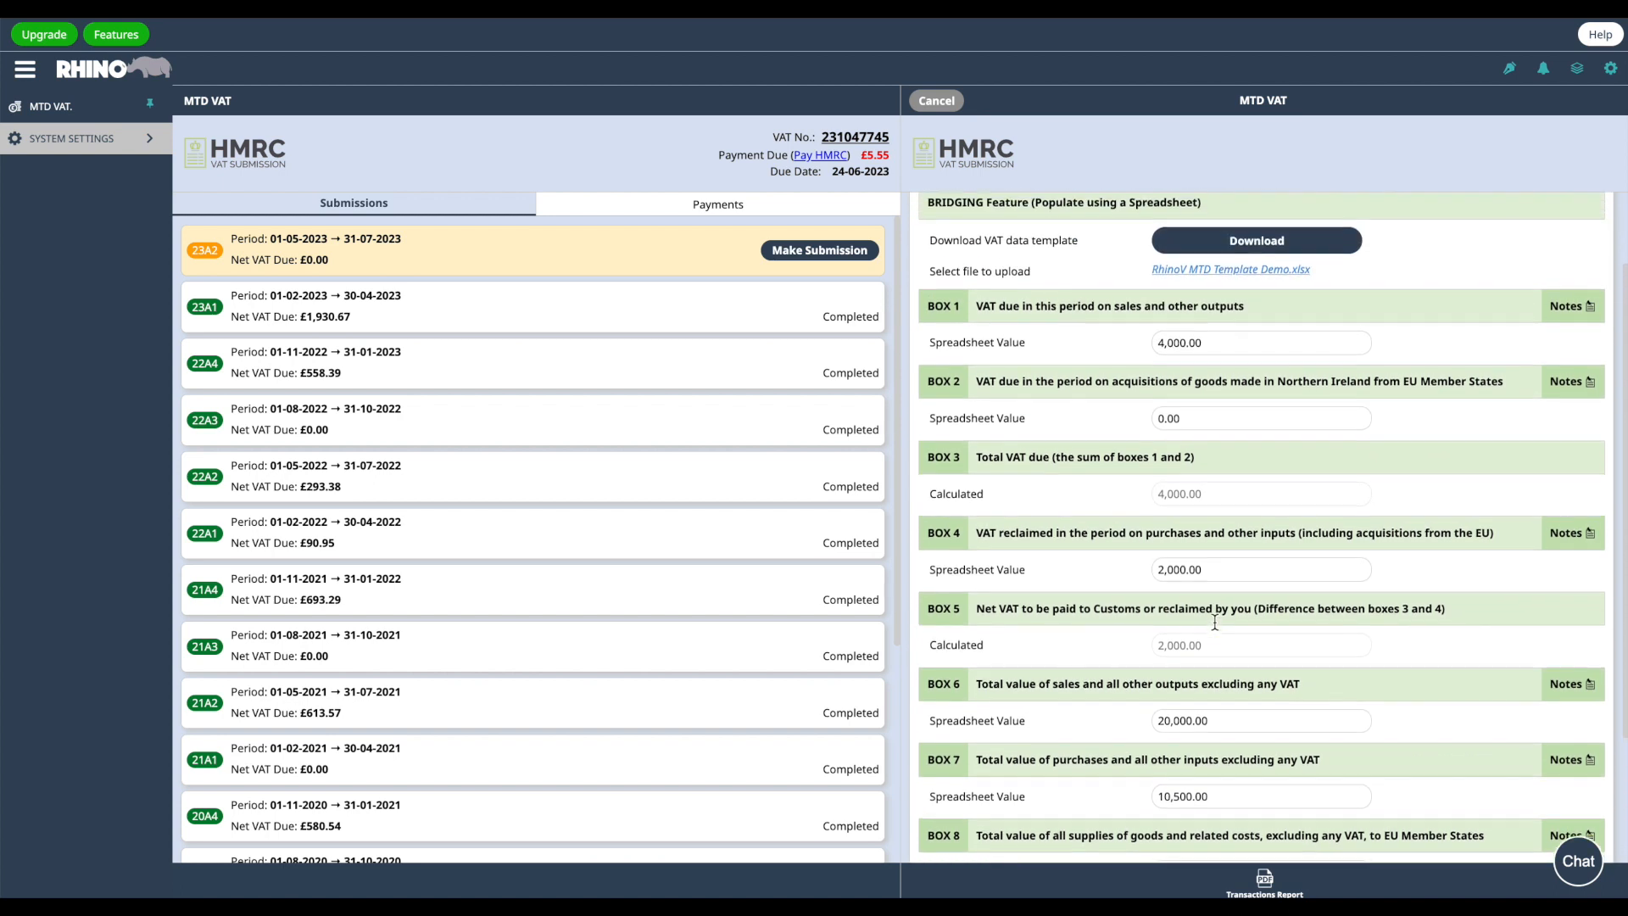
scroll(1215, 622, "down", 3)
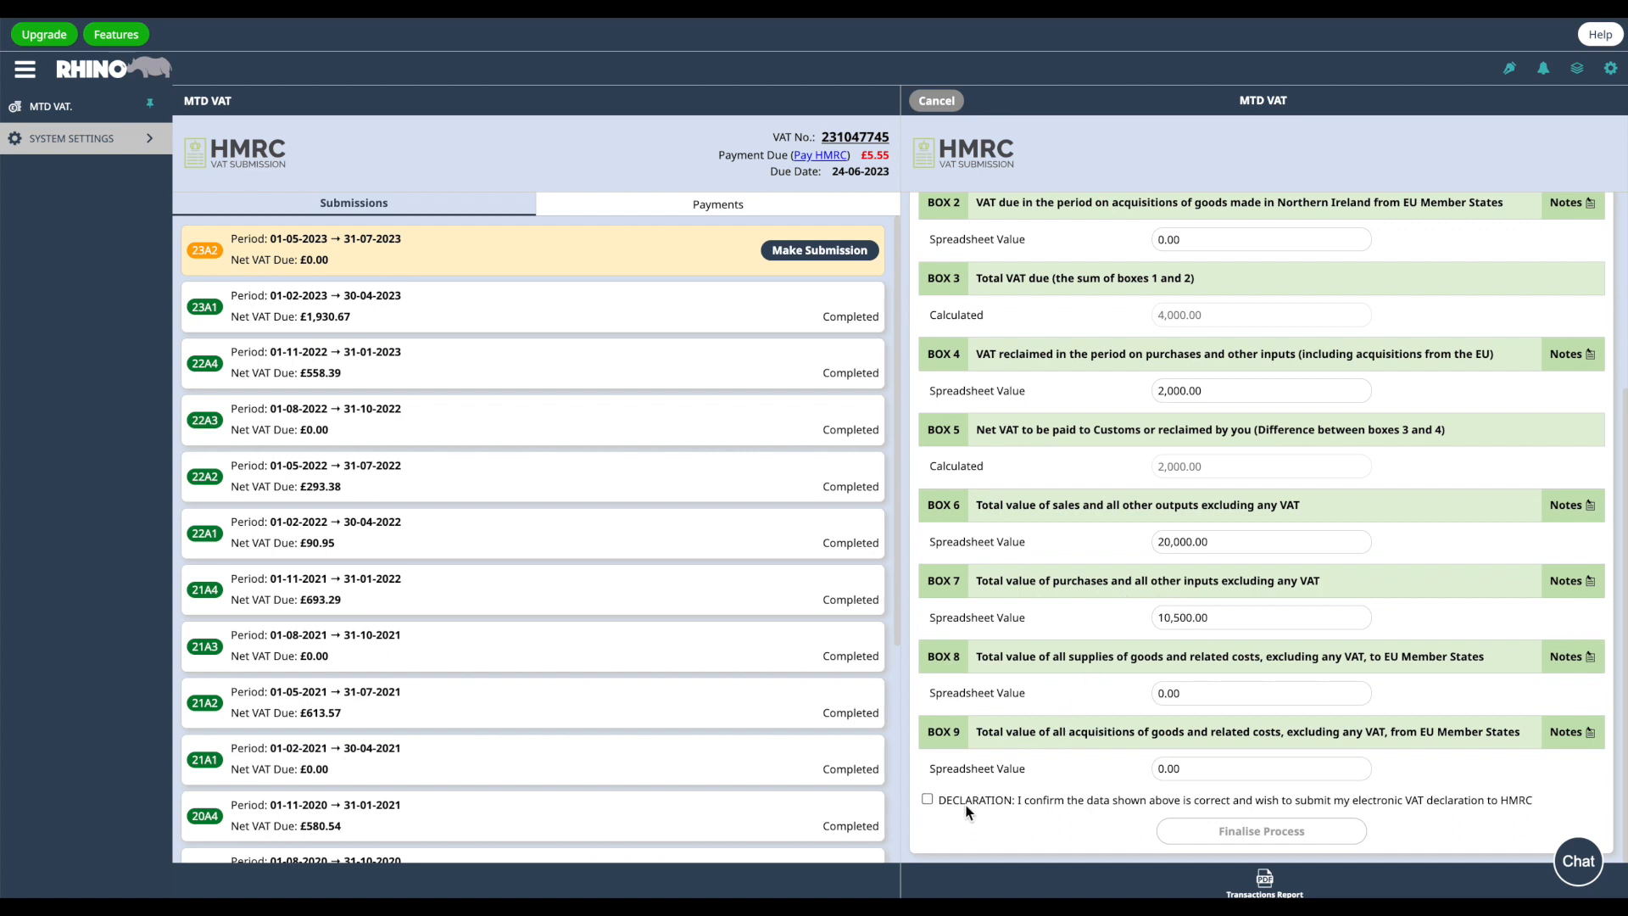
left_click(991, 805)
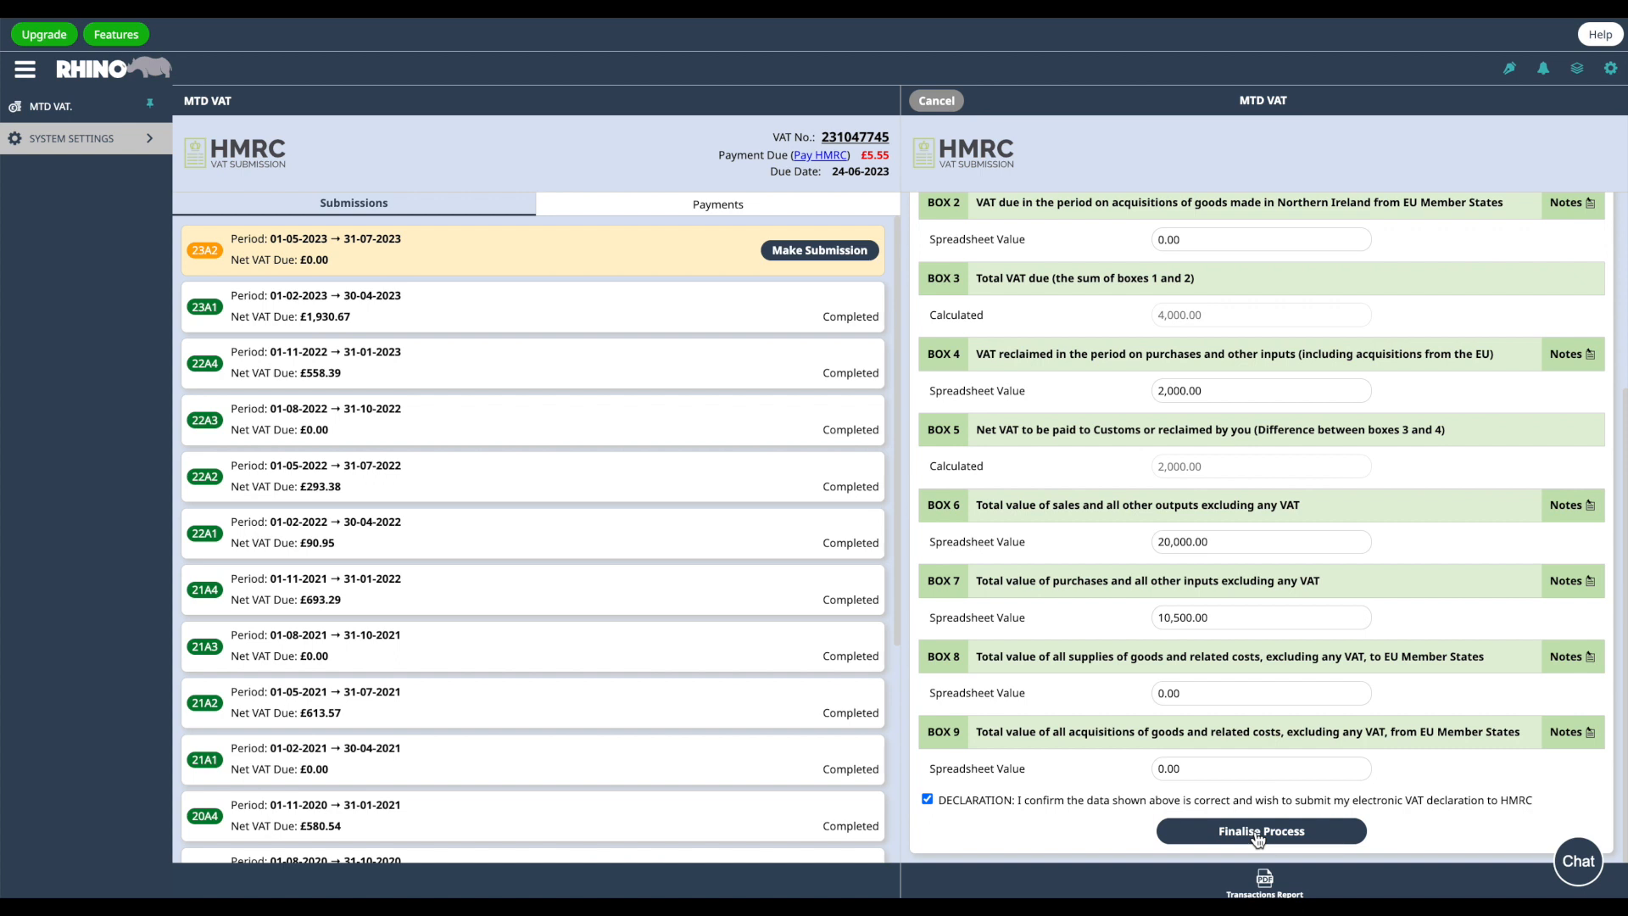
scroll(1001, 570, "up", 3)
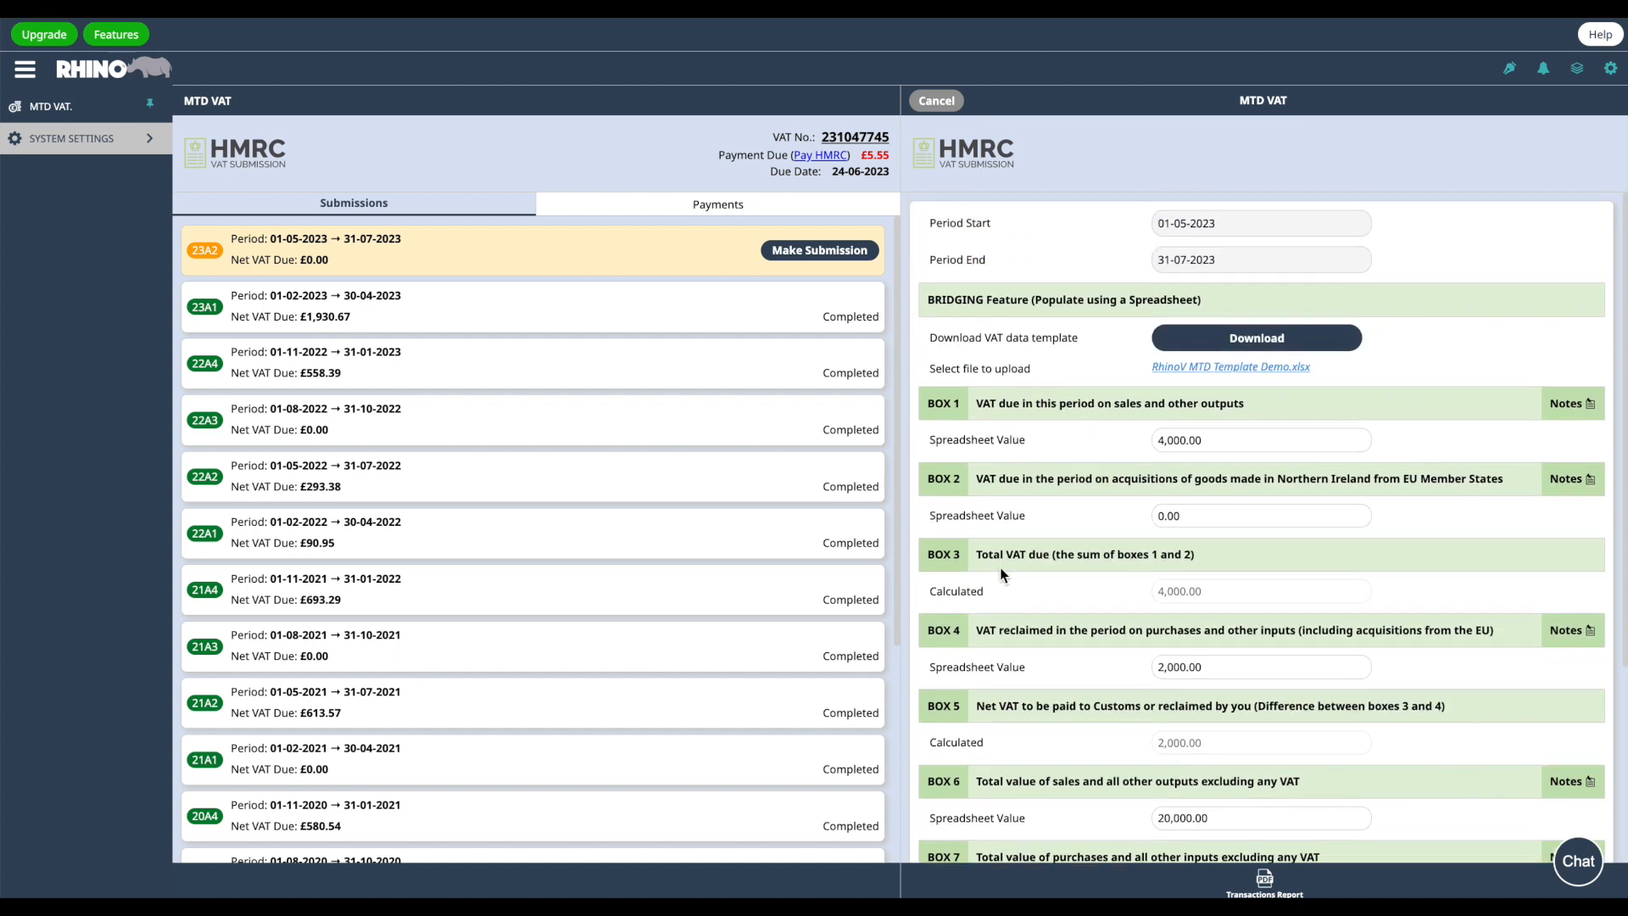